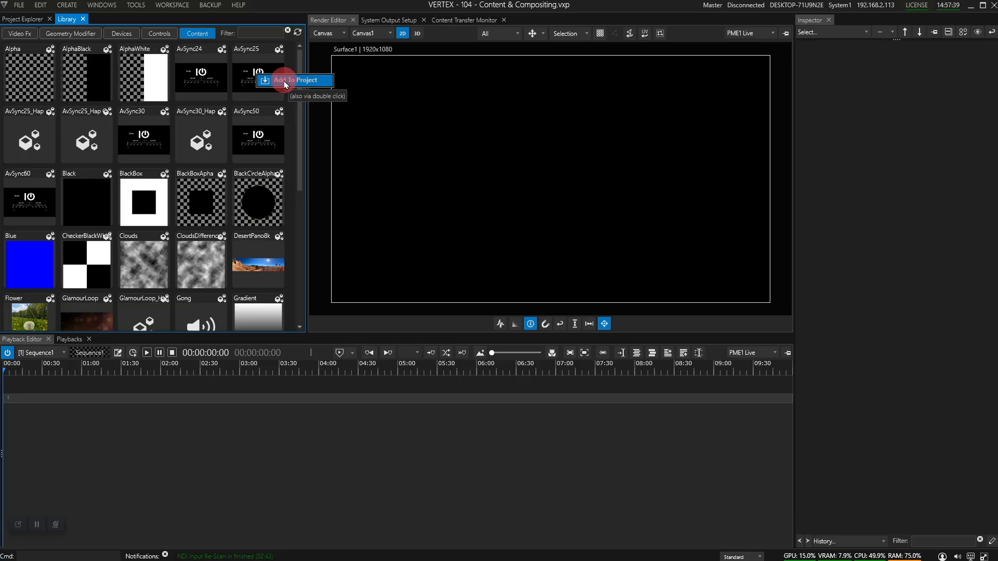
# Add the AvSync25 library content to the project and show the project's contents
pyautogui.click(286, 84)
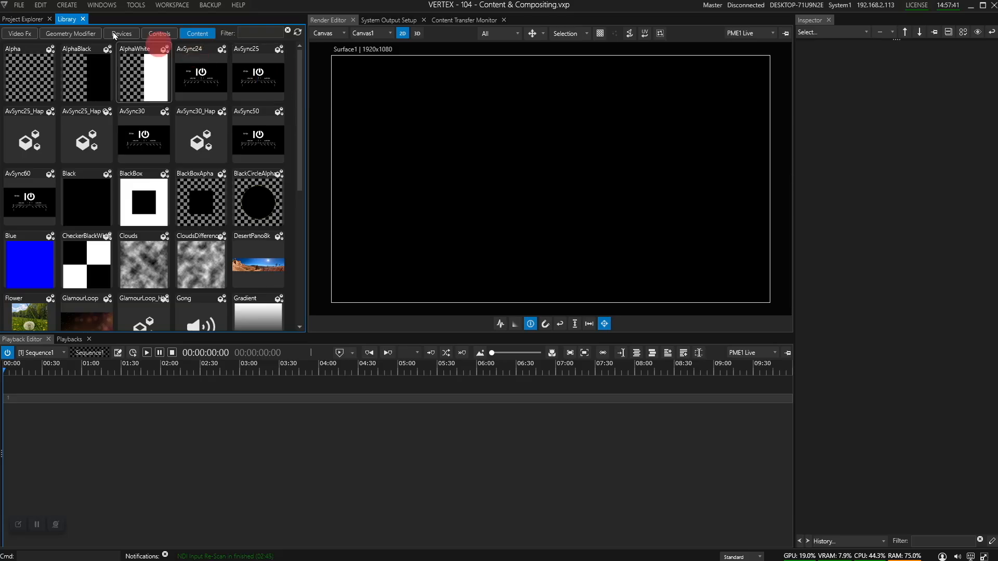
pyautogui.click(25, 19)
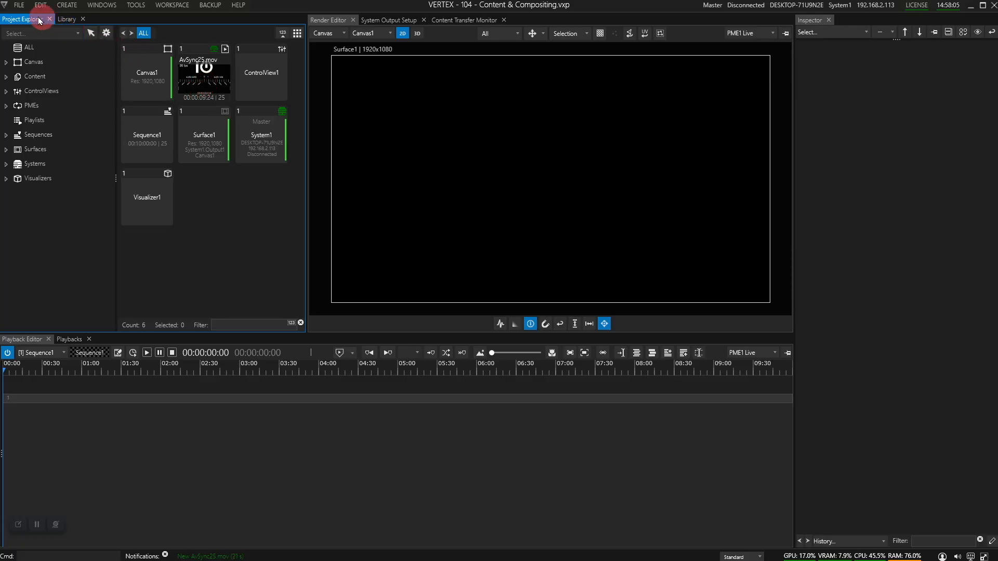
# Open the project folder in File Explorer and browse through Data and Content into the content version folder
pyautogui.click(22, 6)
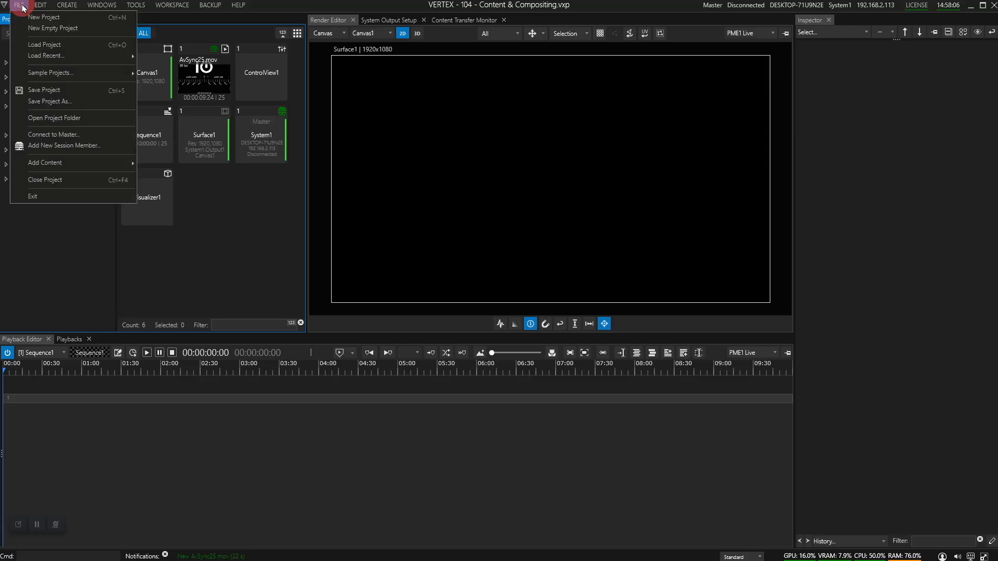
pyautogui.click(65, 118)
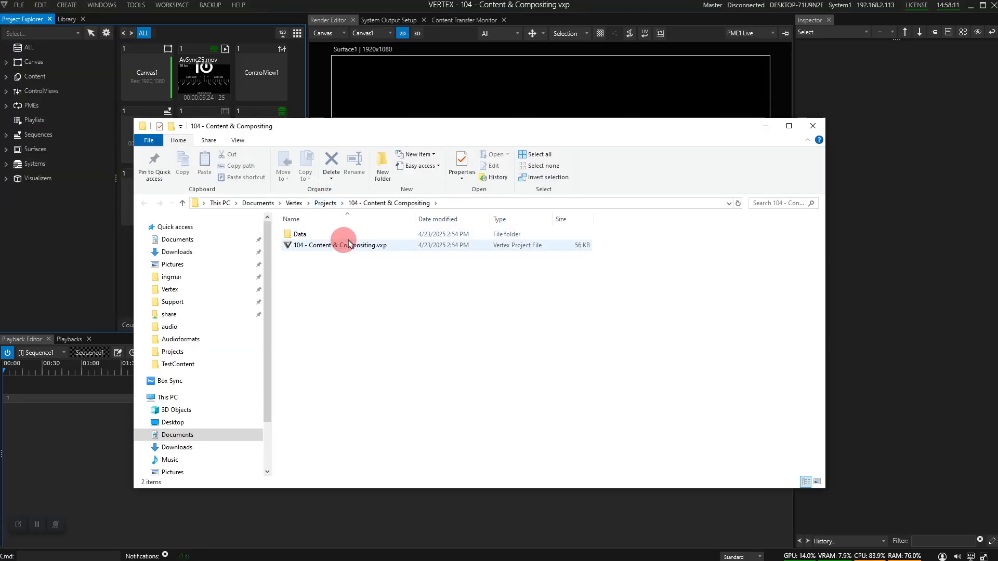
pyautogui.doubleClick(313, 234)
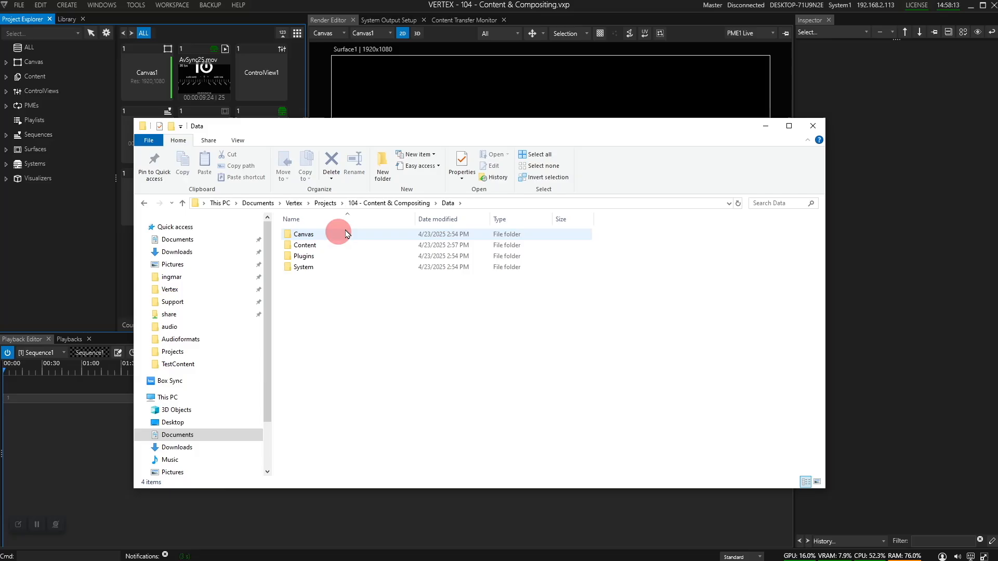
pyautogui.doubleClick(312, 246)
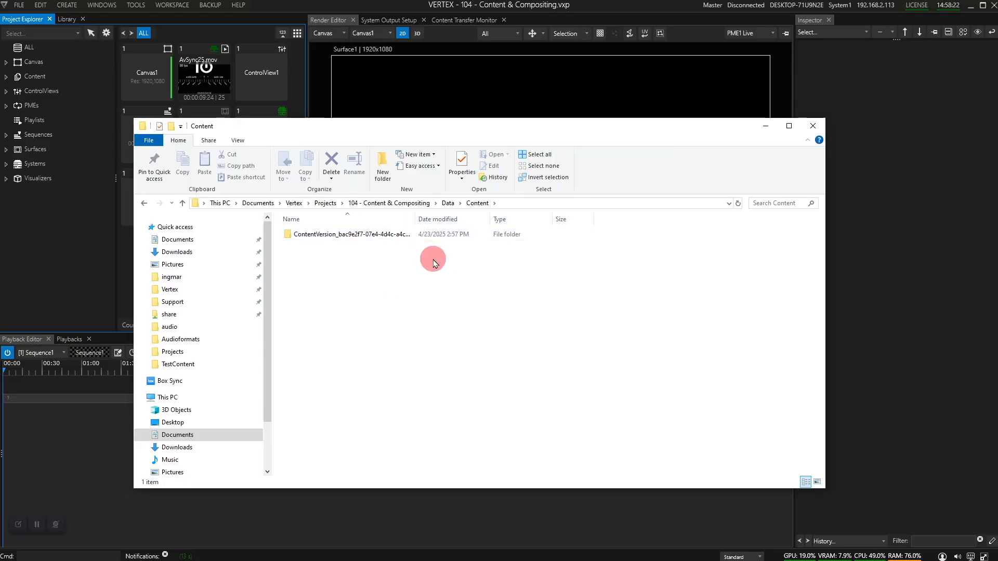
pyautogui.click(335, 238)
pyautogui.doubleClick(338, 239)
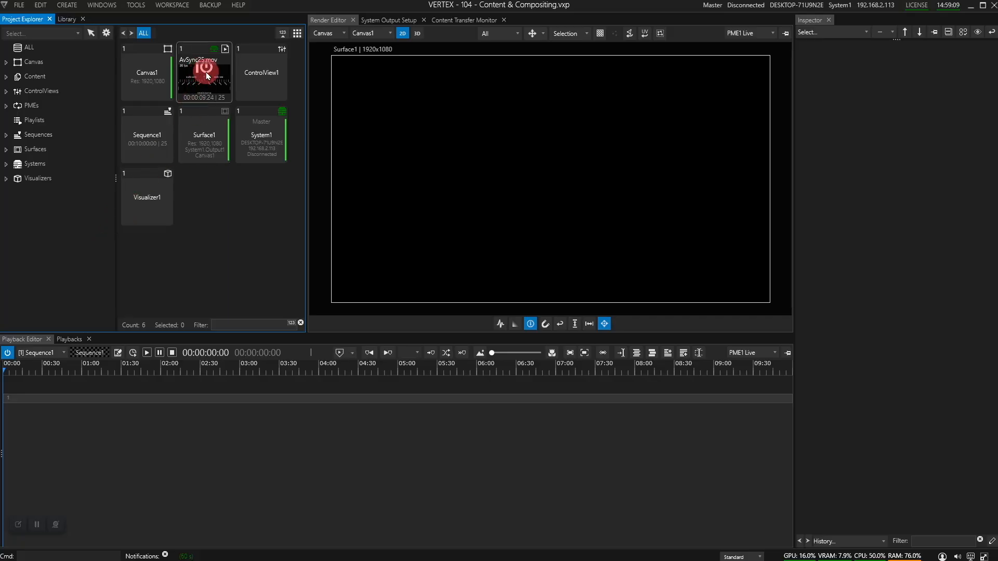
# Place AvSync25.mov on layer 1 of Sequence1 at about 02:48 and move the playhead onto the clip at 02:52:12
pyautogui.moveTo(205, 73); pyautogui.dragTo(224, 399)
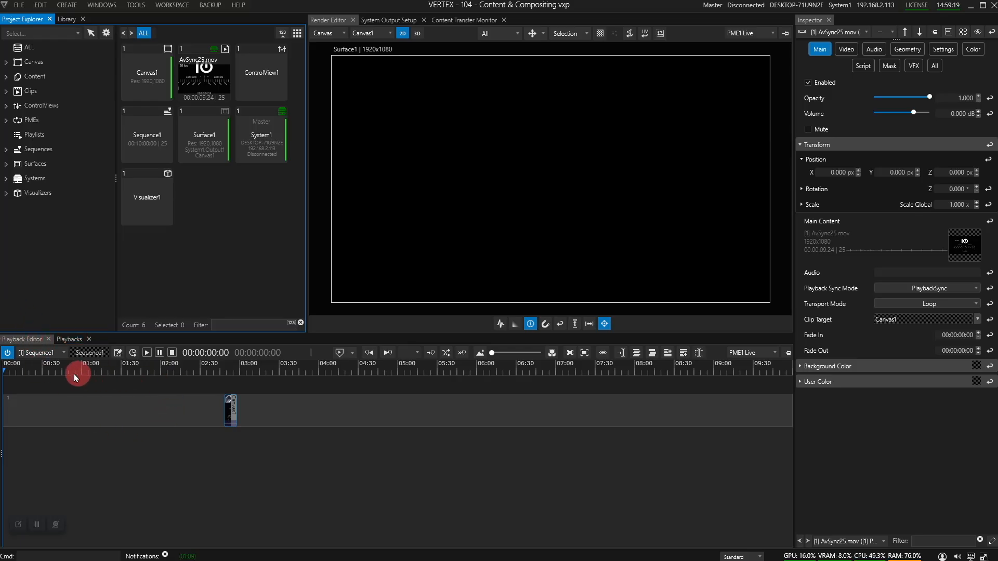
pyautogui.moveTo(4, 370); pyautogui.dragTo(84, 373)
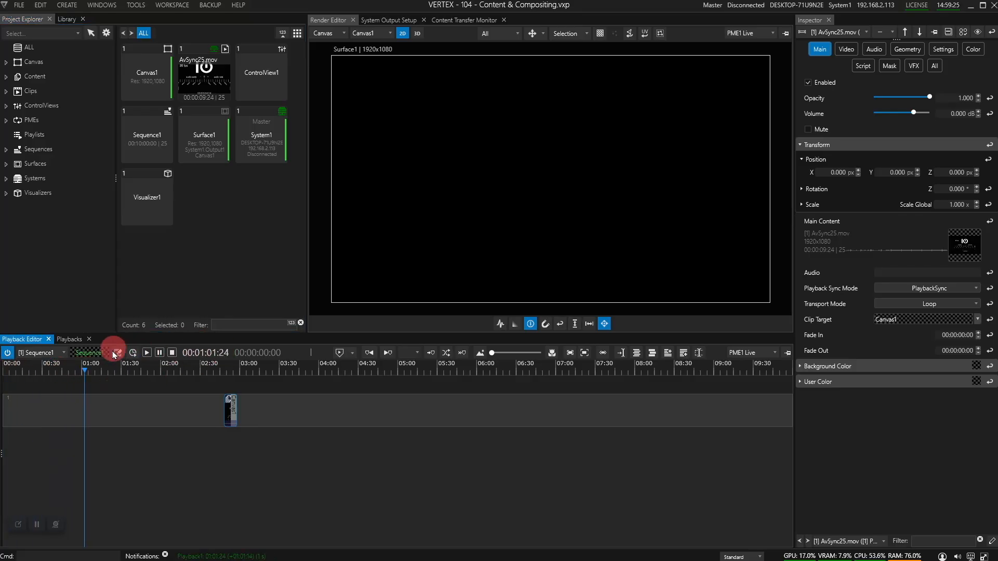
pyautogui.moveTo(85, 369); pyautogui.dragTo(230, 389)
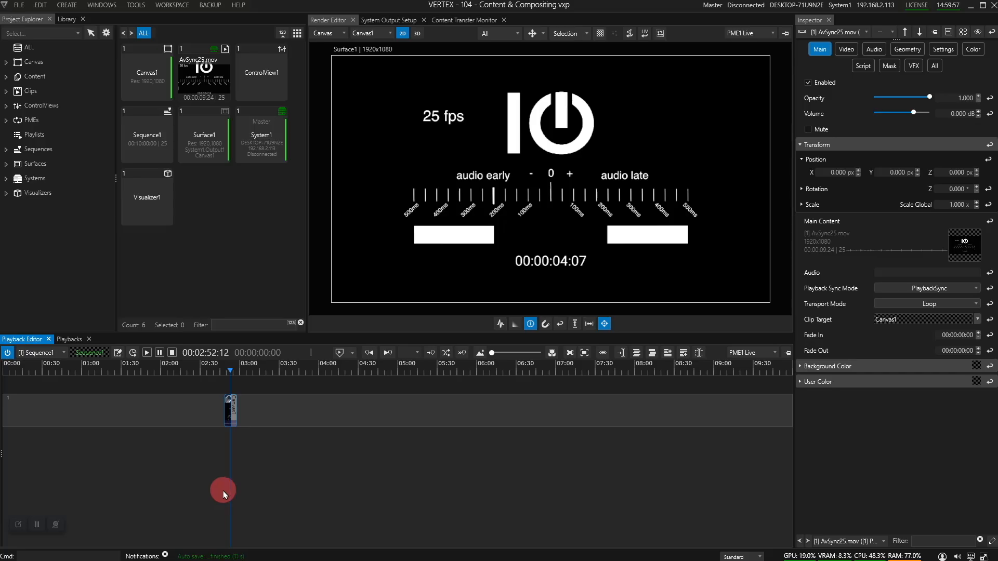
# View the output in full screen, return to the workspace, and switch the render preview to reduced resolution
pyautogui.hotkey('ctrl', 'f')
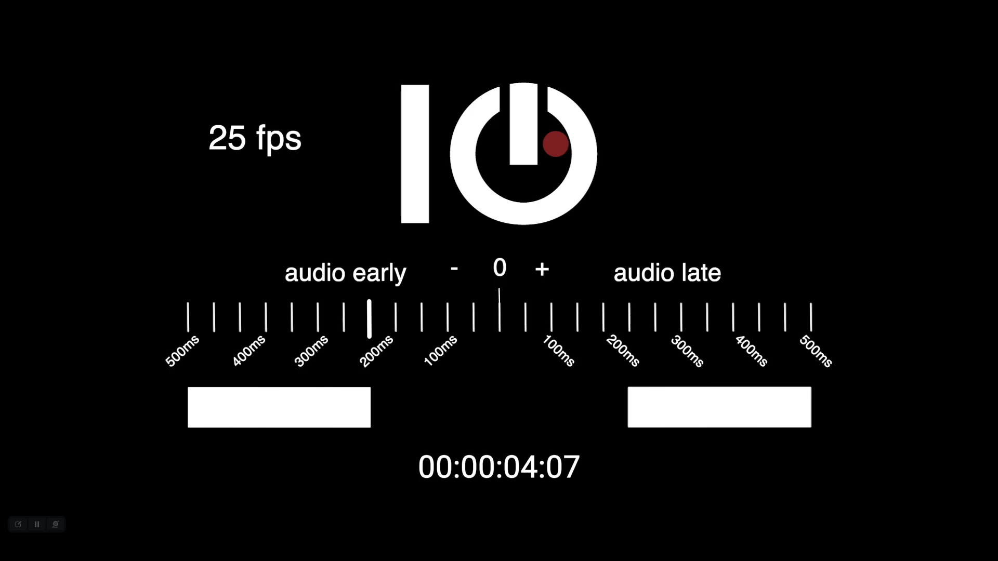
pyautogui.press('Escape')
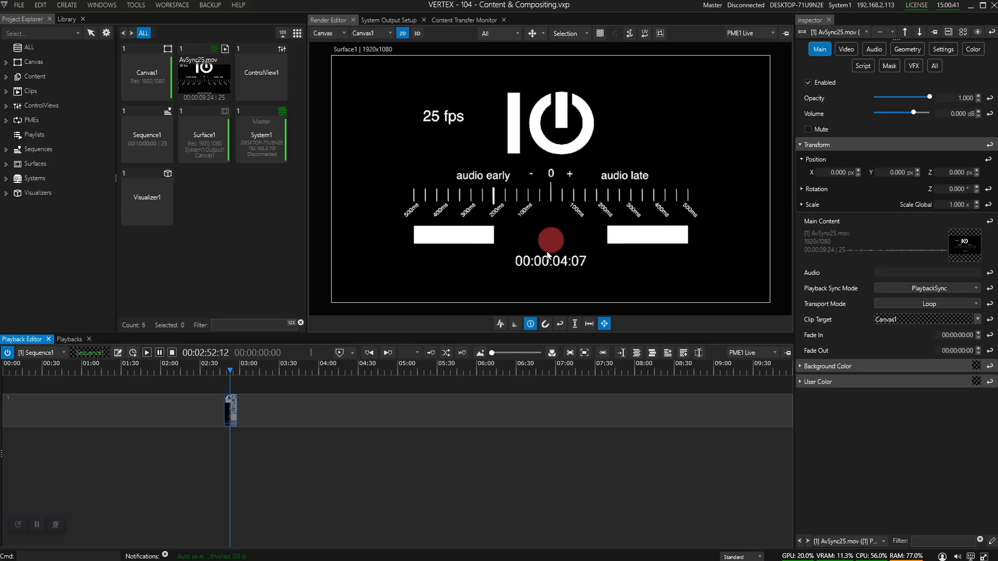
pyautogui.click(515, 325)
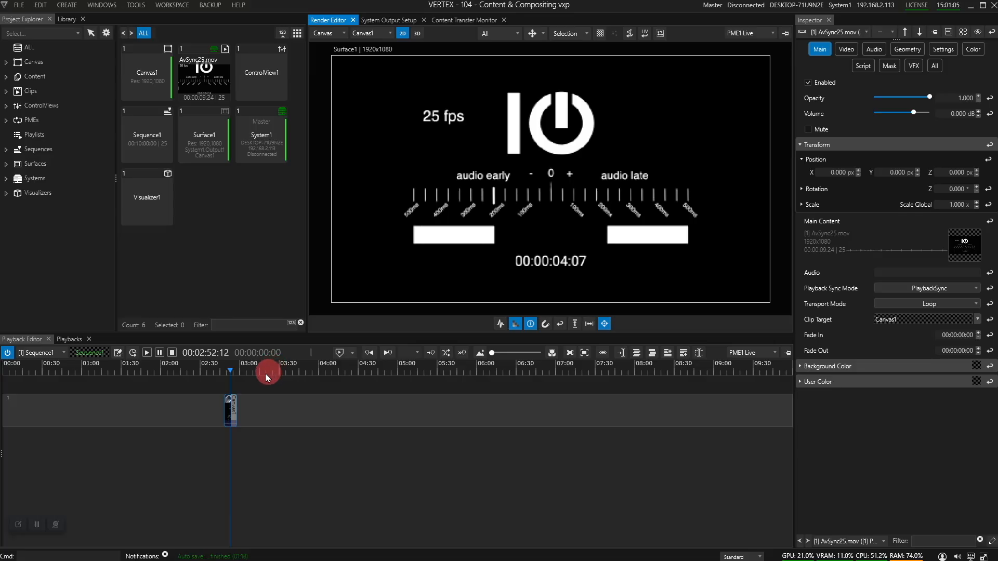
# Play the sequence through the clip while checking the audio level and muting the audio output, and stop playback
pyautogui.press('space')
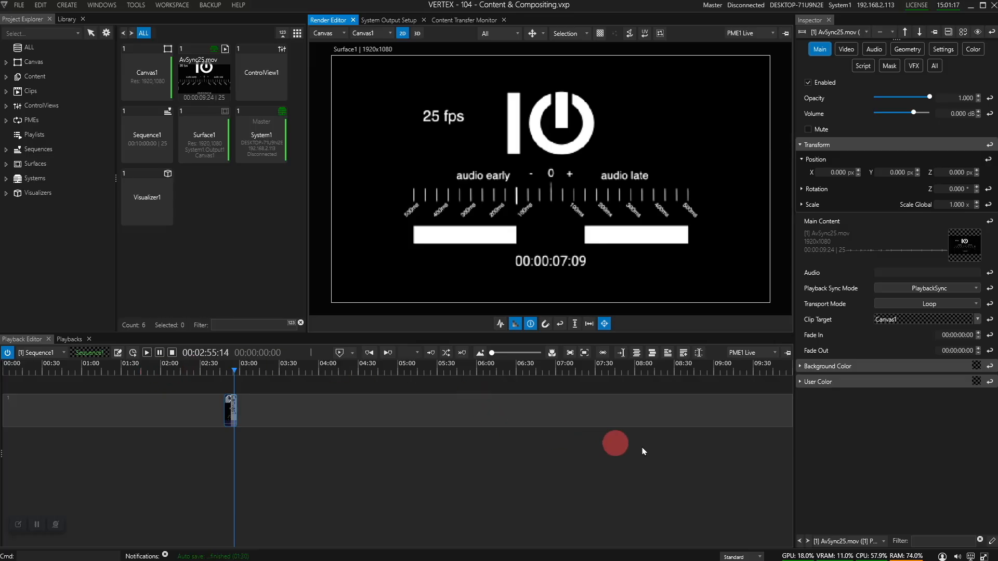
pyautogui.moveTo(958, 558)
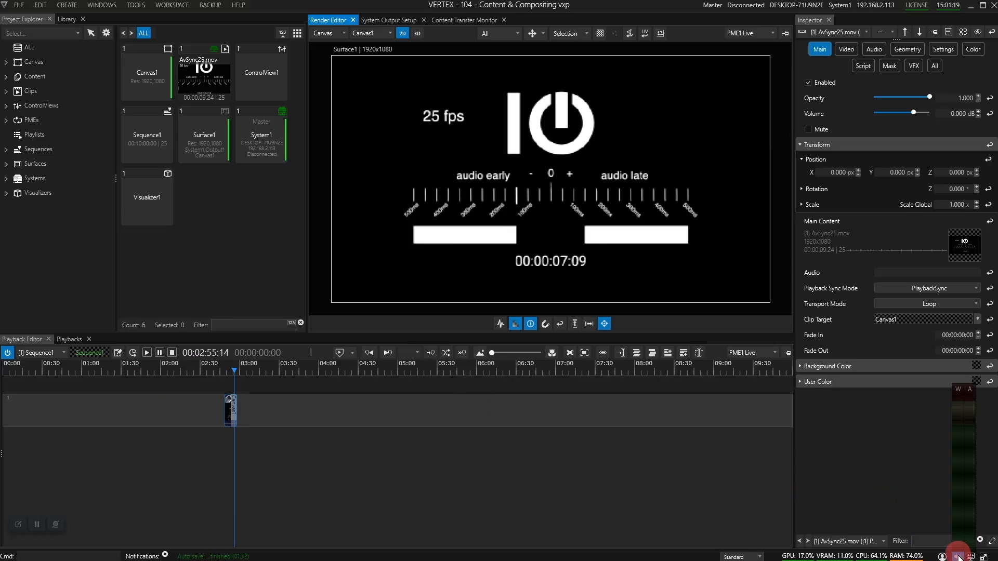
pyautogui.press('space')
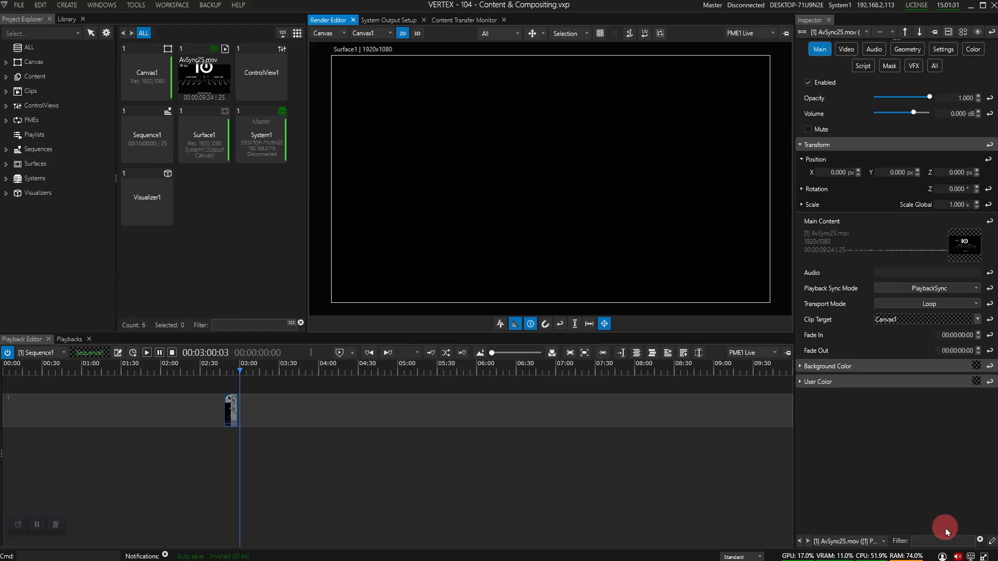
pyautogui.moveTo(957, 557)
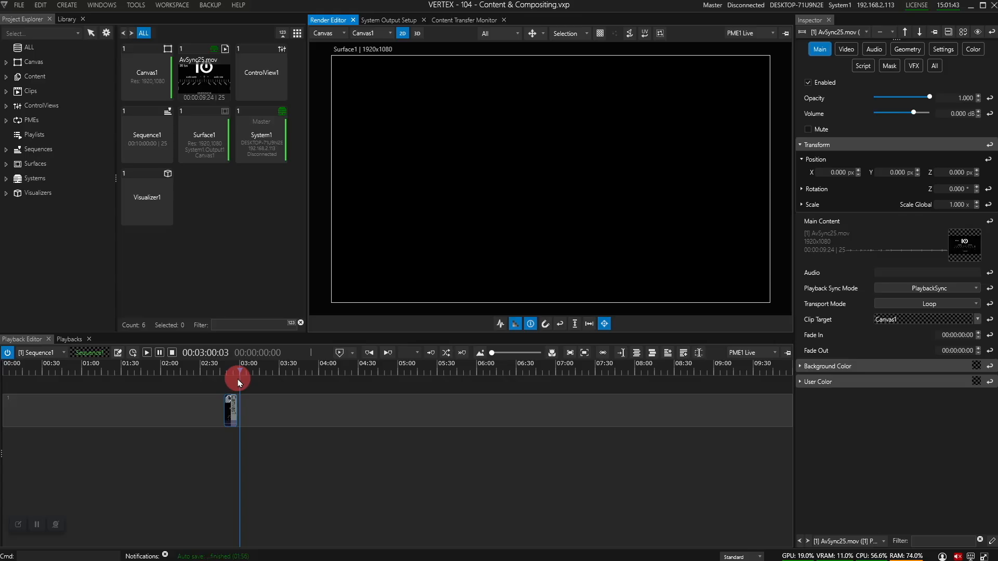
pyautogui.click(172, 354)
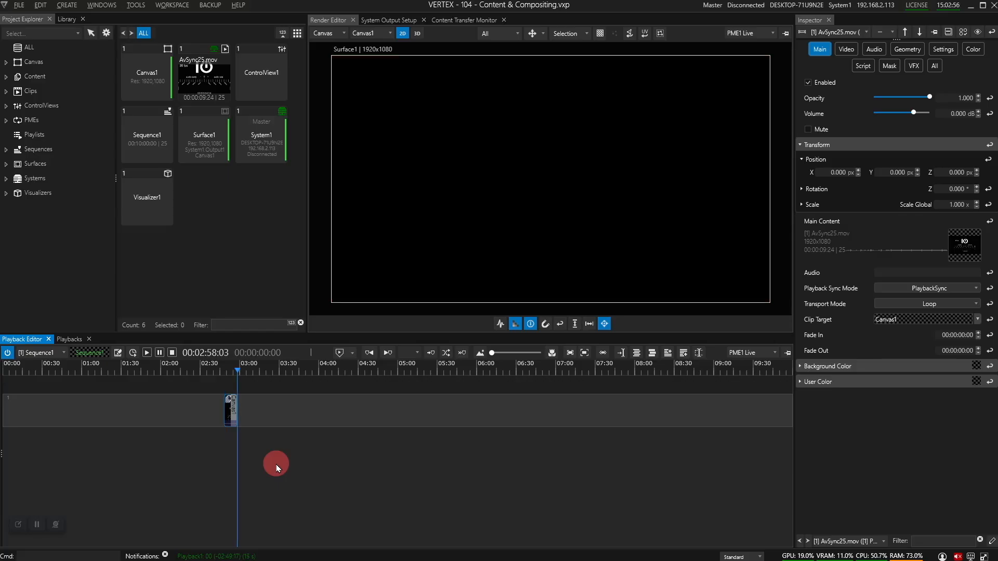
# Zoom and pan the timeline around the AvSync25.mov clip, and fit the selected clip to the timeline's full width
pyautogui.moveTo(509, 358)
pyautogui.mouseDown()
pyautogui.moveTo(488, 354)
pyautogui.moveTo(511, 354)
pyautogui.mouseUp()
pyautogui.click(172, 412)
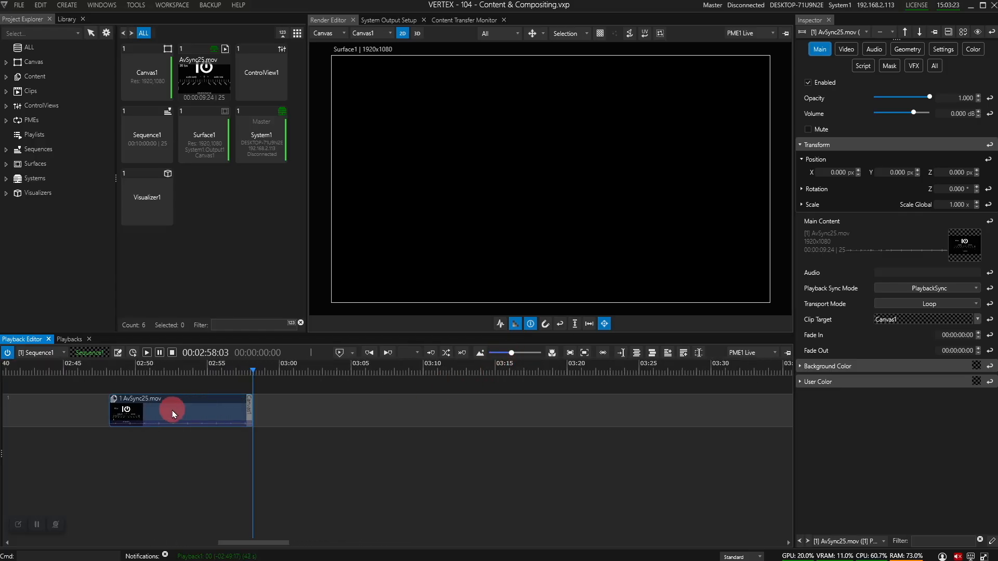
pyautogui.scroll(2, 173, 413)
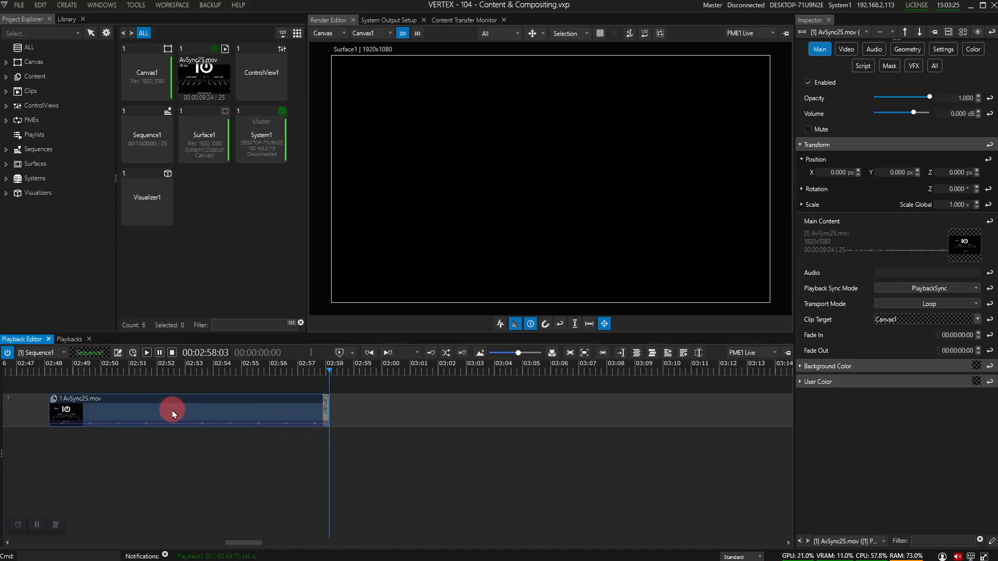
pyautogui.scroll(1, 173, 414)
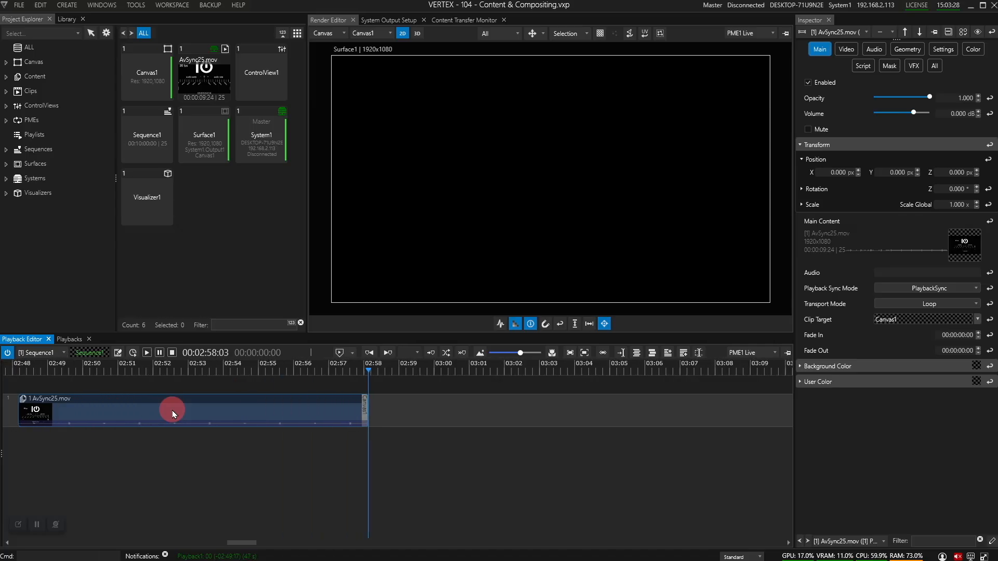
pyautogui.scroll(-1, 173, 414)
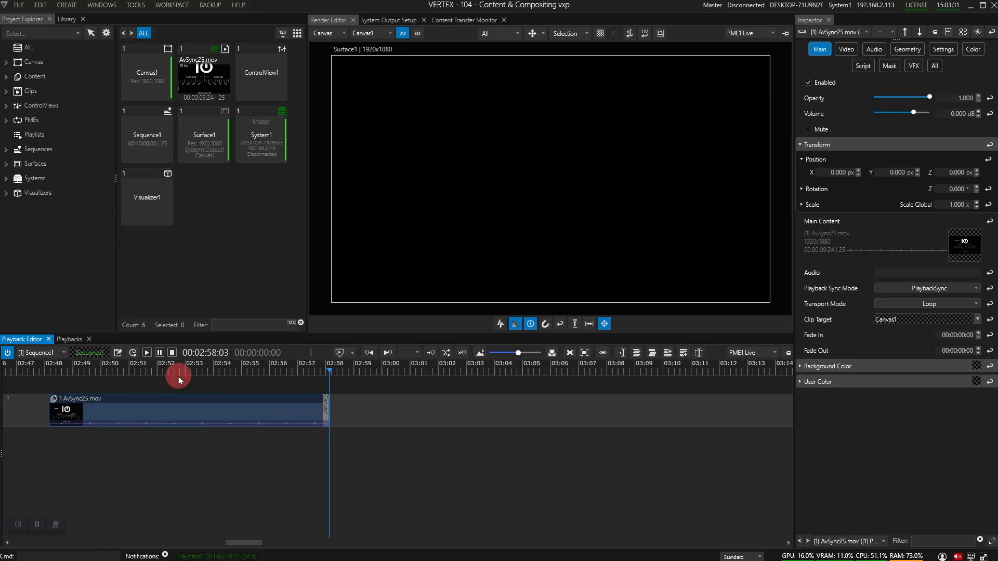
pyautogui.moveTo(178, 371); pyautogui.dragTo(427, 380)
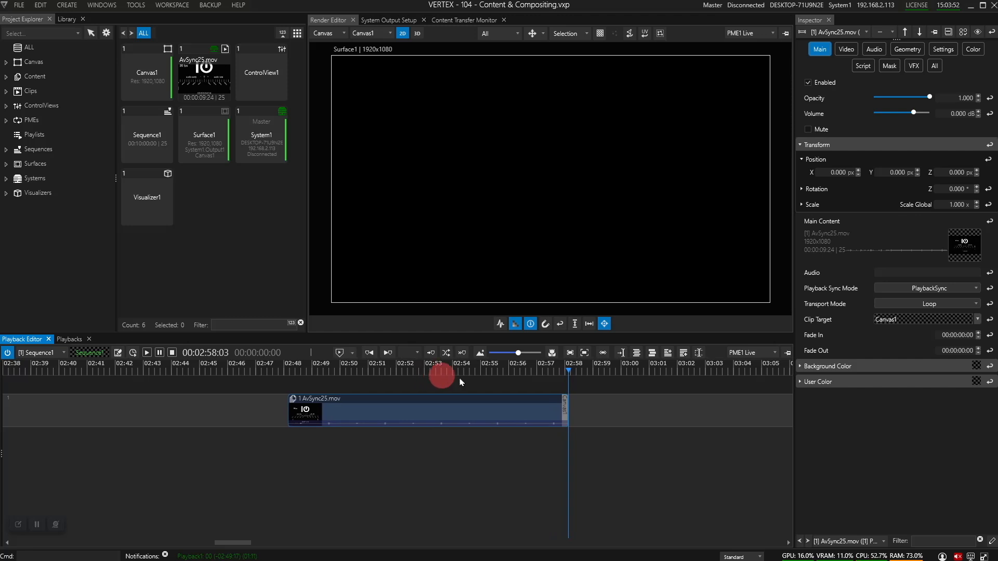
pyautogui.click(570, 353)
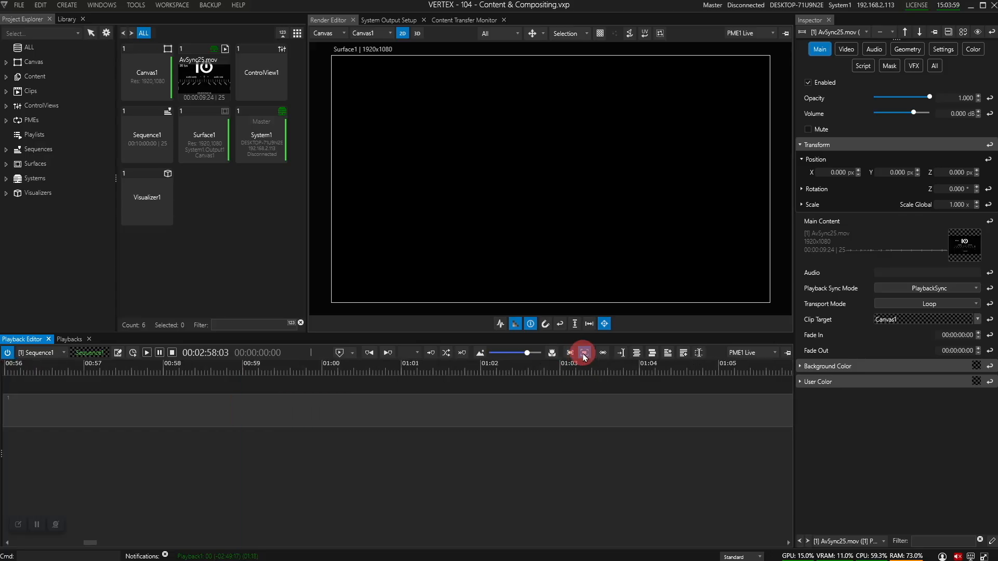
pyautogui.click(584, 353)
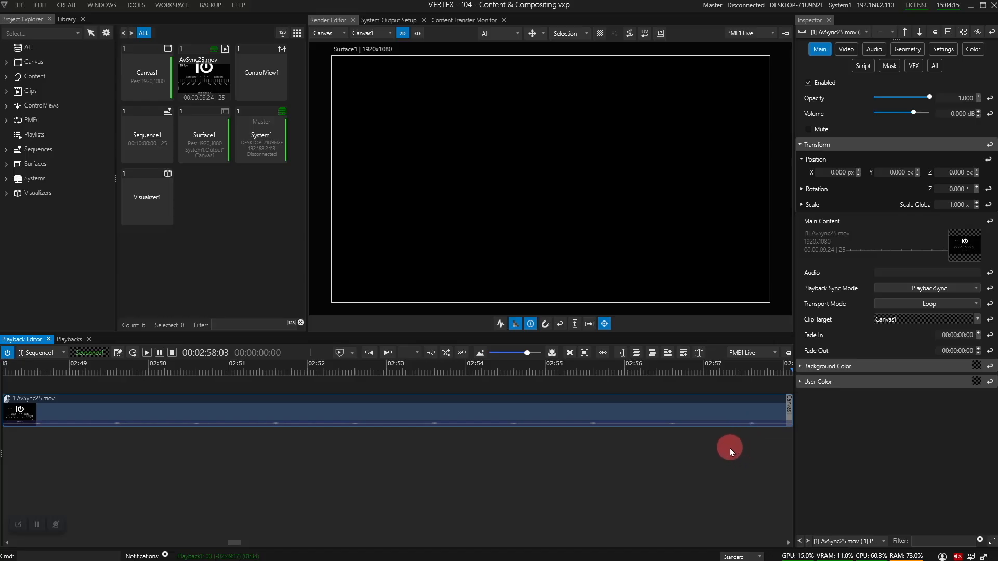
# Scrub through the AvSync25.mov clip to 02:54:23 and return the render preview to full resolution
pyautogui.click(117, 370)
pyautogui.moveTo(118, 370); pyautogui.dragTo(434, 367)
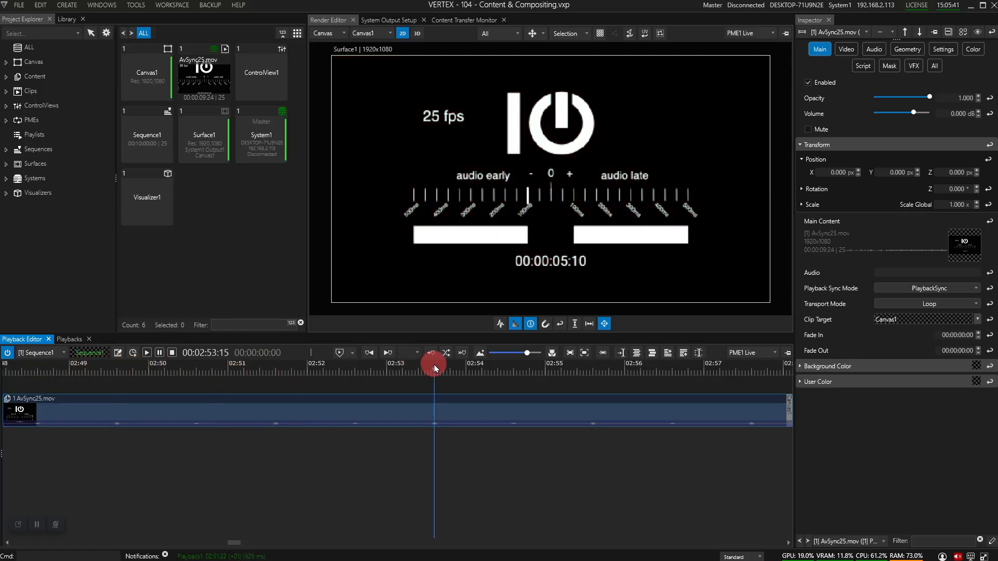
pyautogui.click(540, 371)
pyautogui.click(515, 323)
pyautogui.click(516, 326)
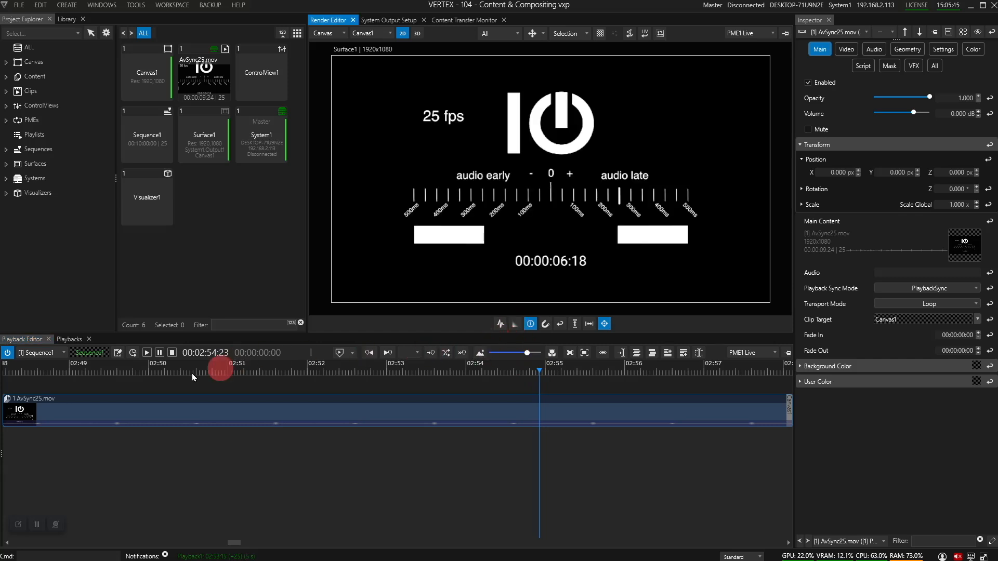
# Play the clip from its start at 02:48:06, pause playback past its end, and centre the timeline on the playhead
pyautogui.click(9, 372)
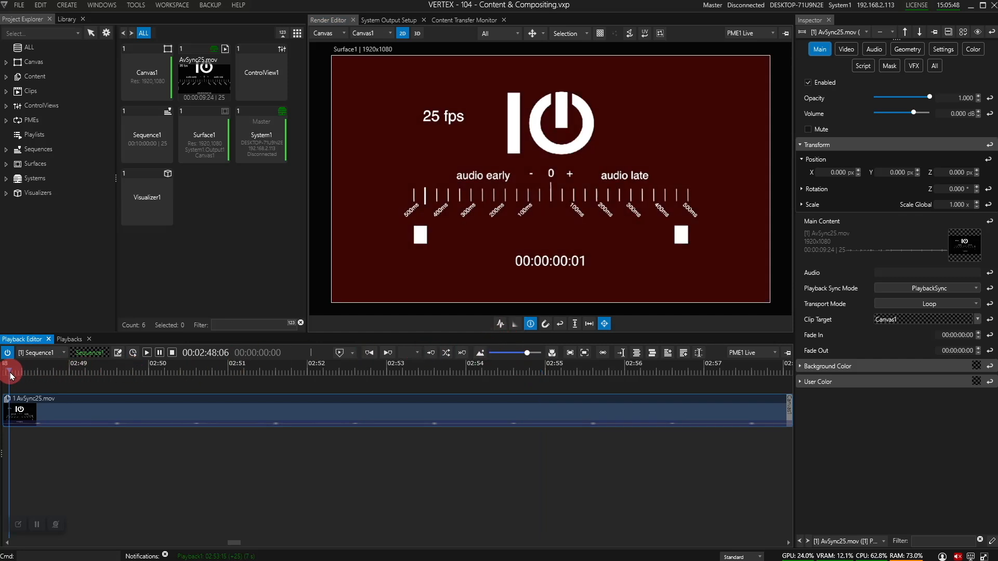
pyautogui.press('space')
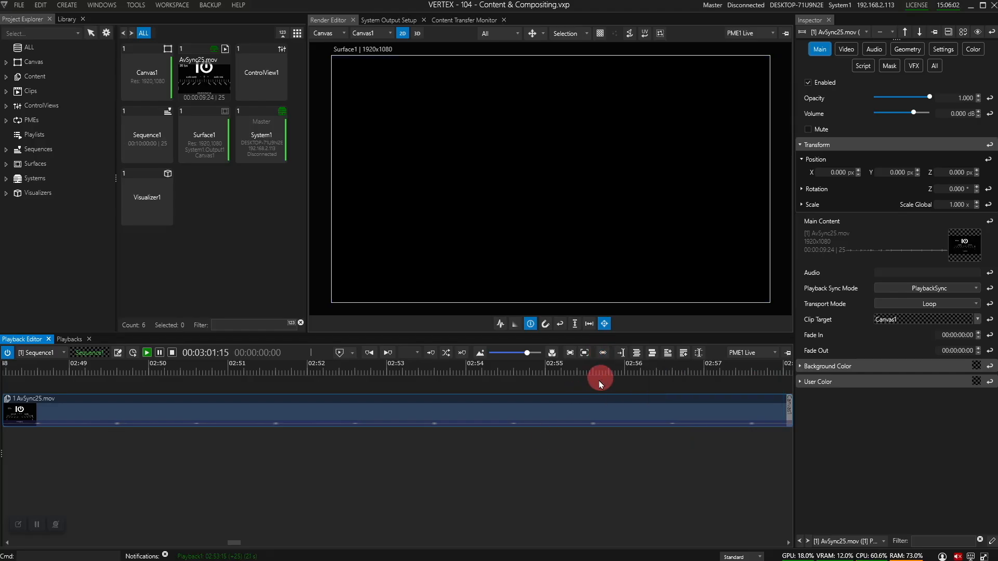
pyautogui.press('space')
pyautogui.click(622, 354)
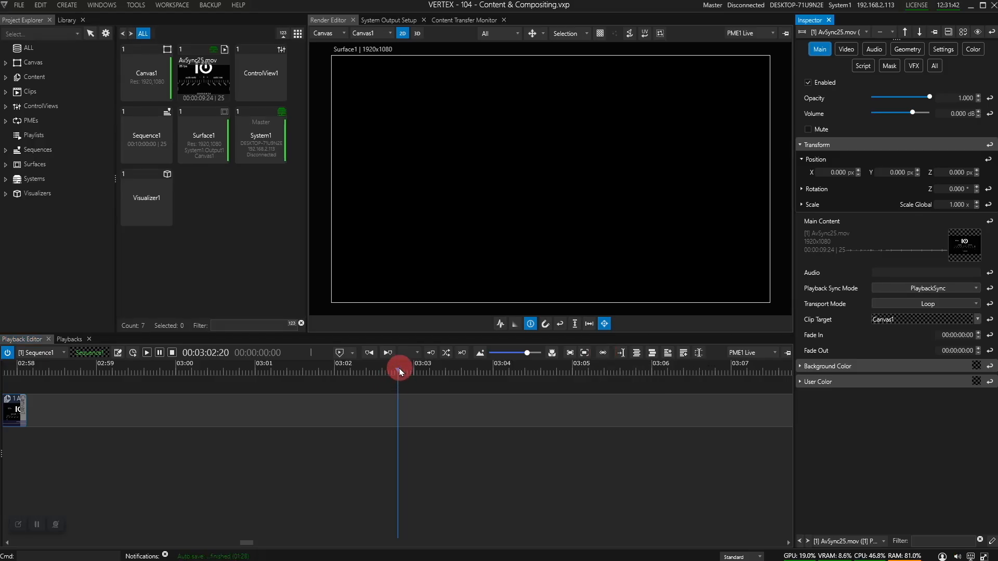
# Set the playhead timecode to 2:50 and centre the timeline on the playhead
pyautogui.click(213, 352)
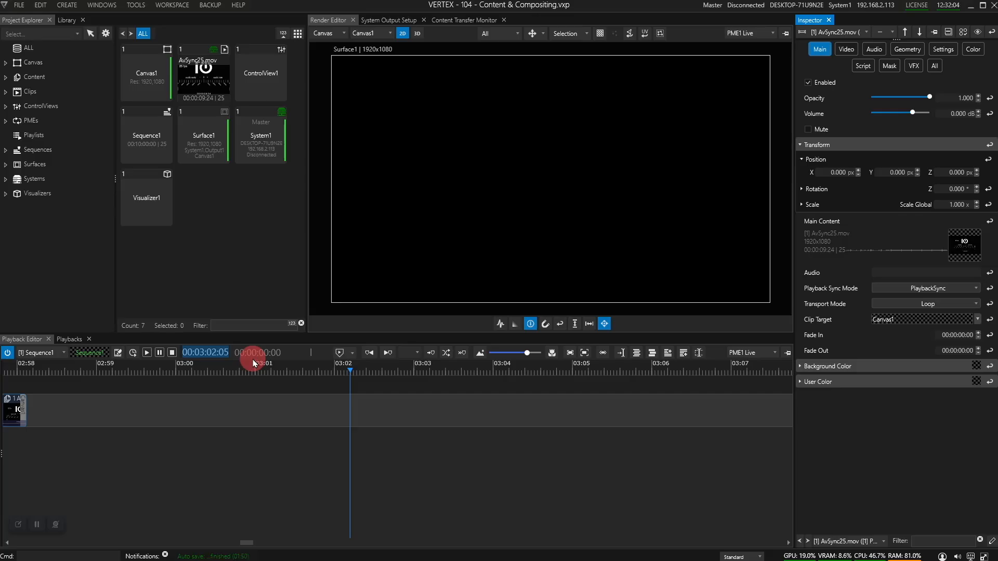
pyautogui.write('2:50')
pyautogui.press('Return')
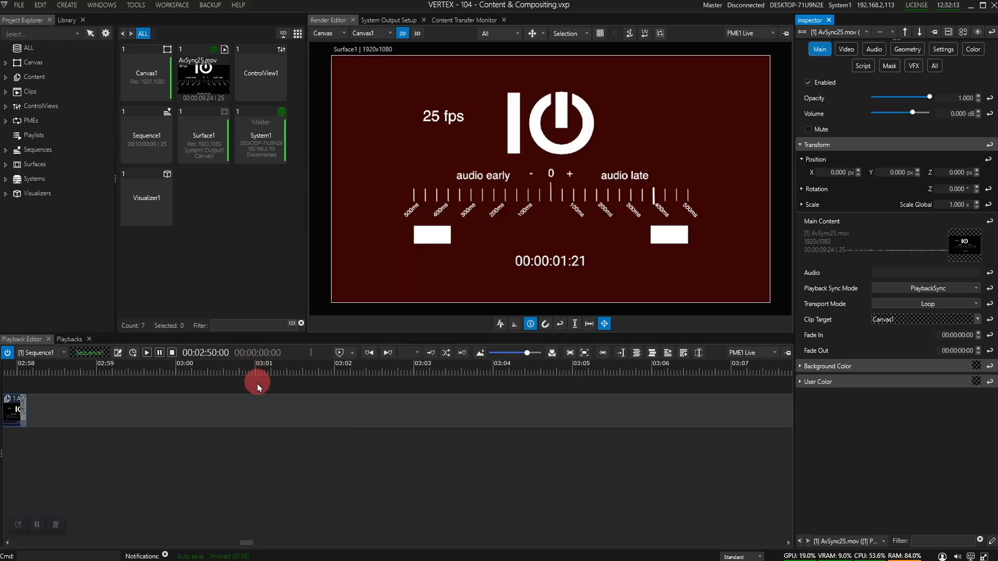
pyautogui.click(622, 353)
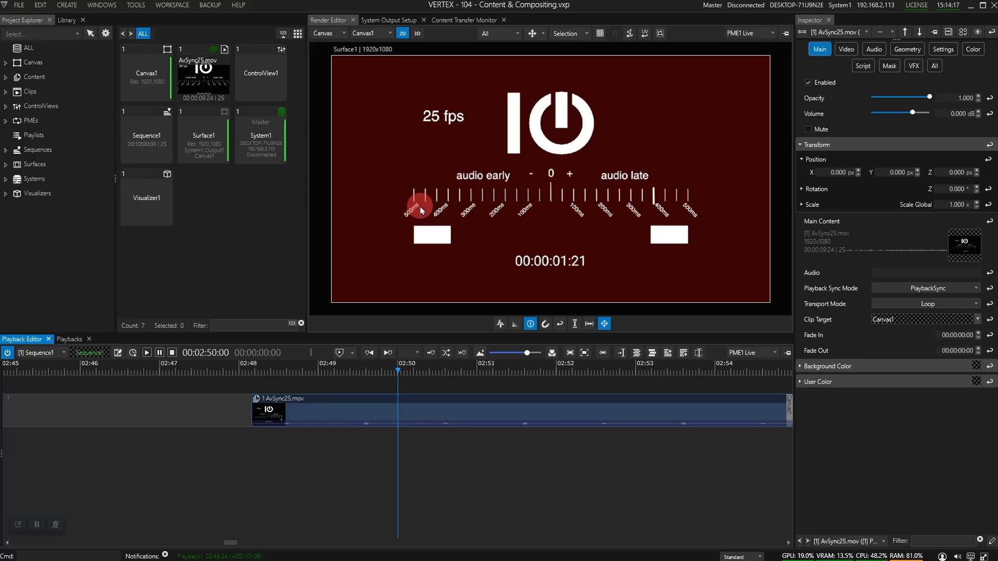
# Import io_logo_weiss_redglow.png from the stills folder as a new version of the AvSync25.mov content
pyautogui.click(201, 80)
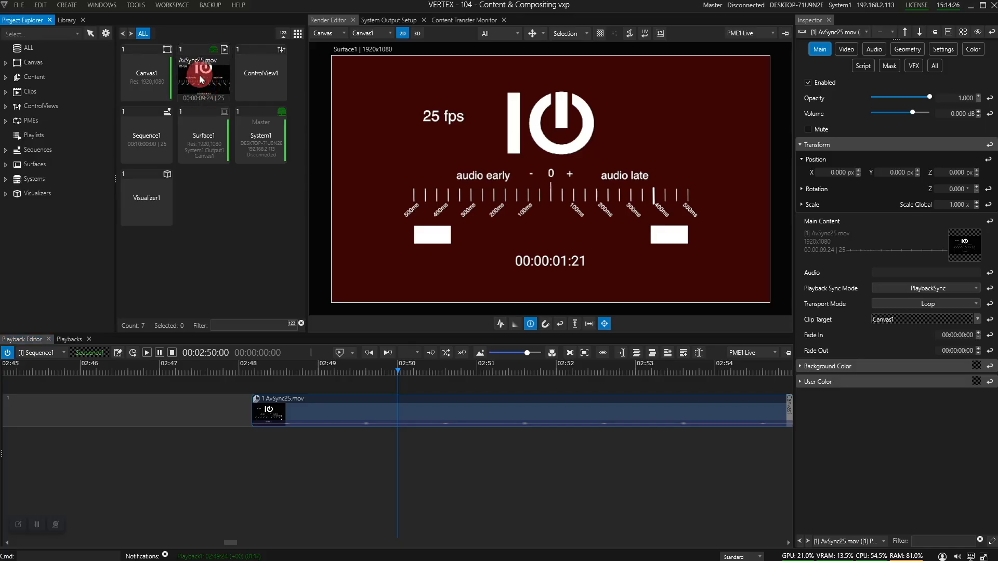
pyautogui.rightClick(200, 76)
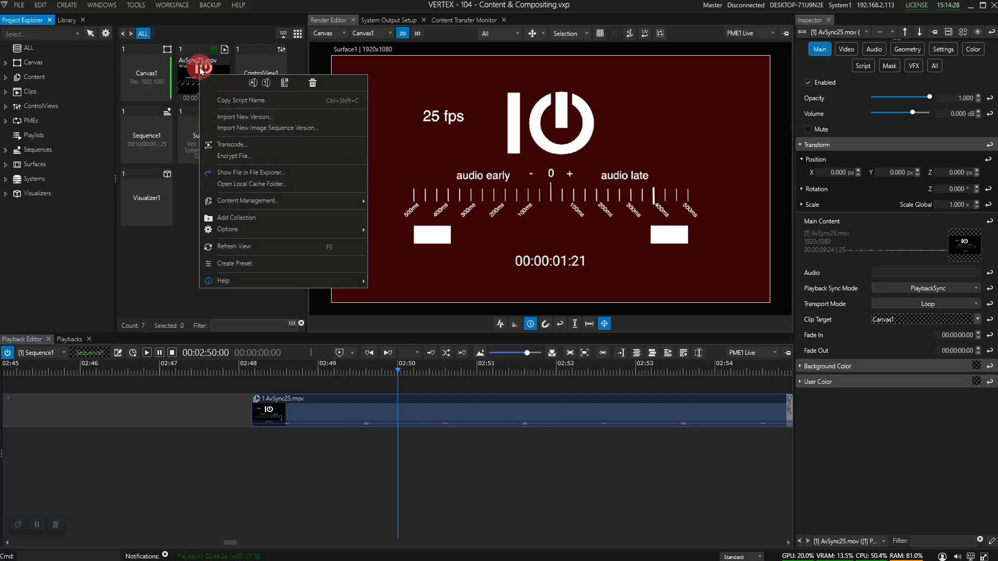
pyautogui.click(287, 121)
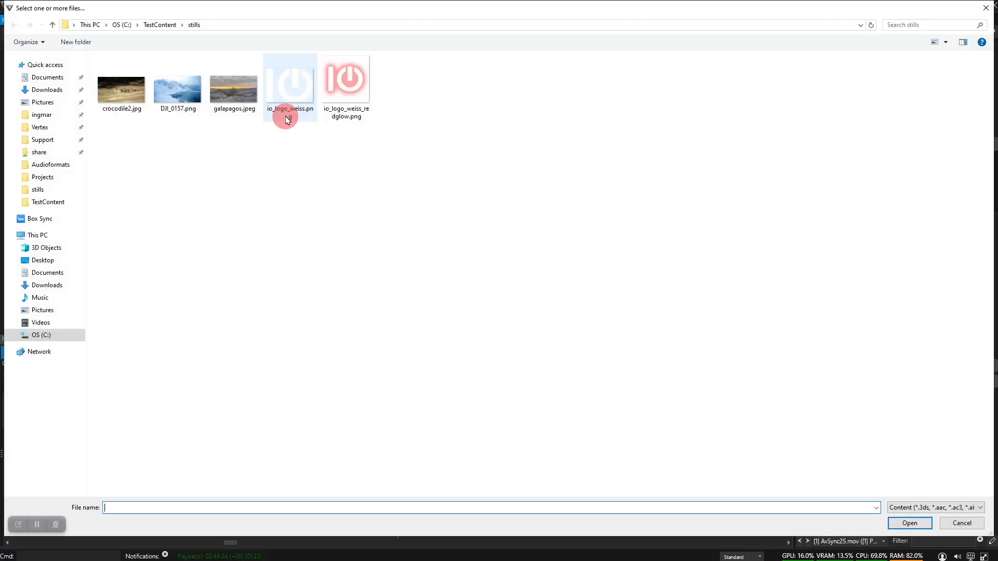
pyautogui.click(350, 85)
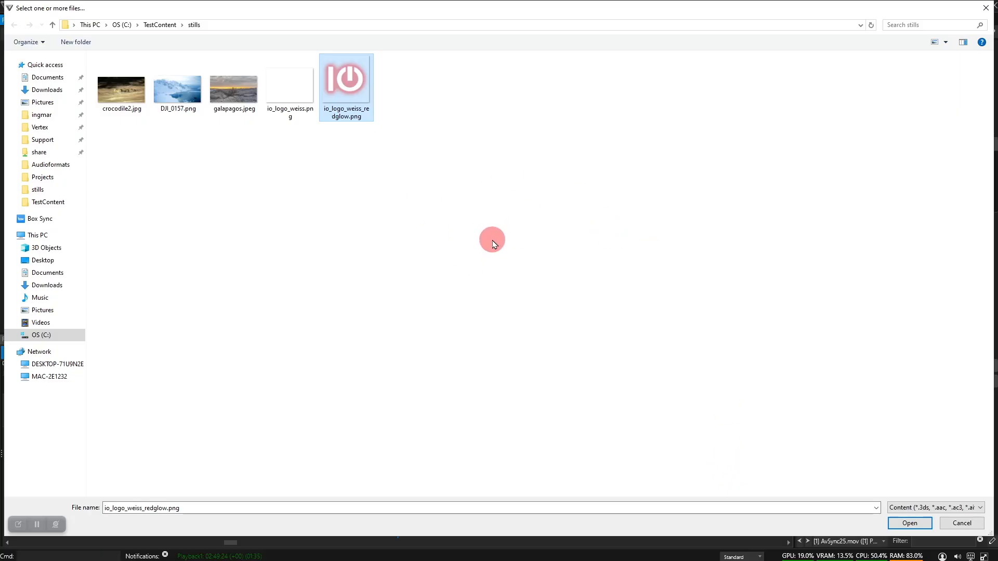
pyautogui.click(900, 510)
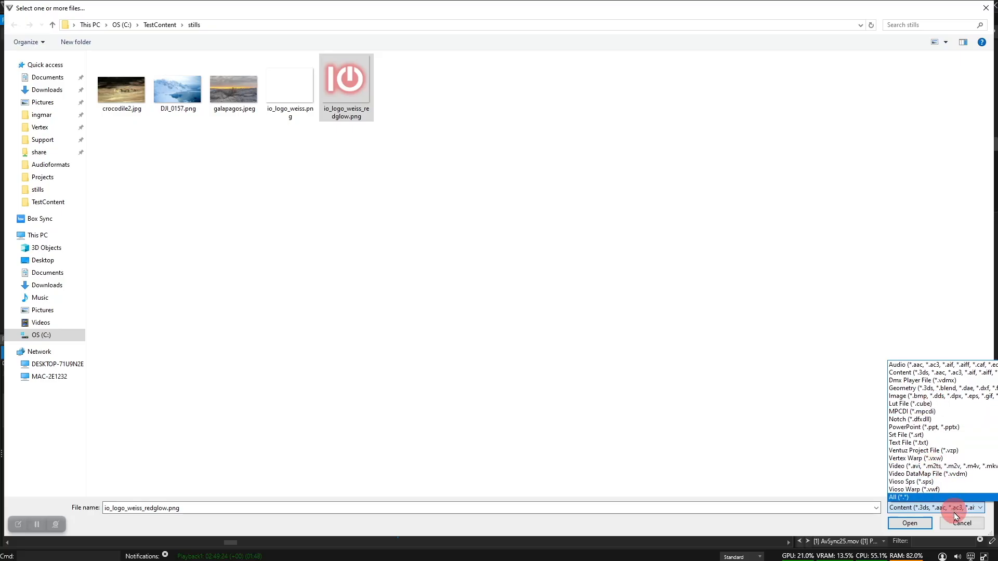
pyautogui.click(375, 134)
pyautogui.click(907, 522)
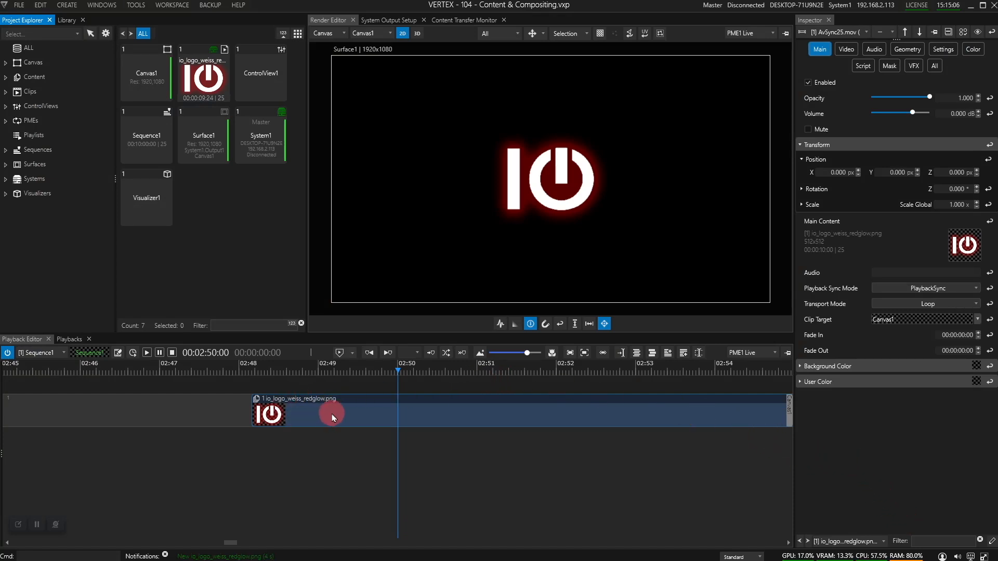
# Show the logo content's version list and make AvSync25.mov the current version again
pyautogui.click(198, 83)
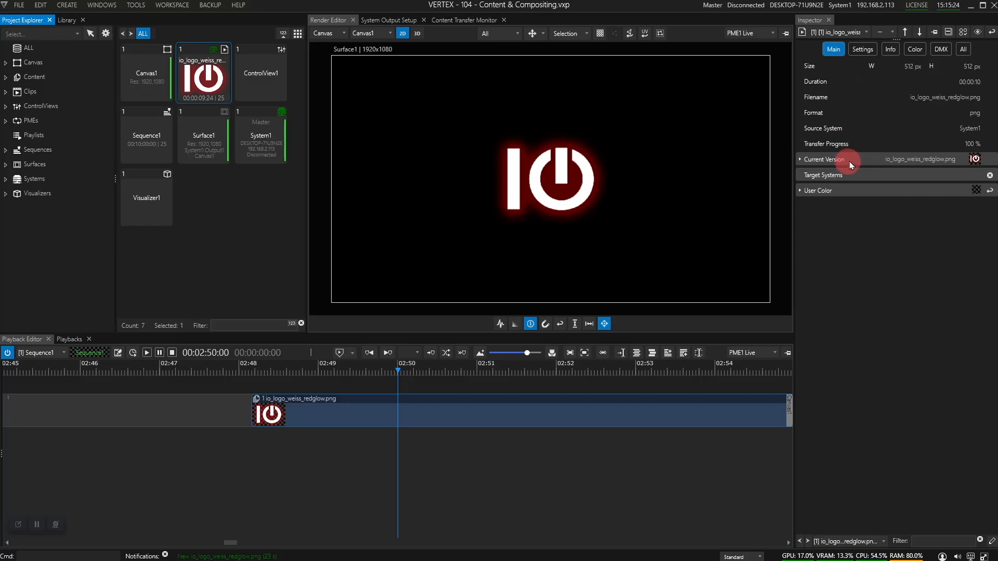
pyautogui.click(831, 161)
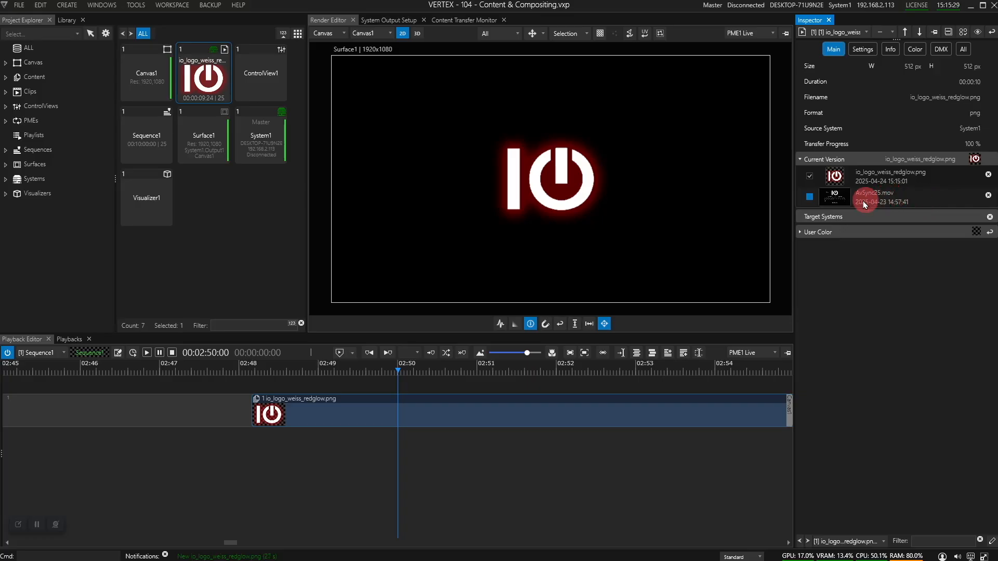
pyautogui.click(810, 199)
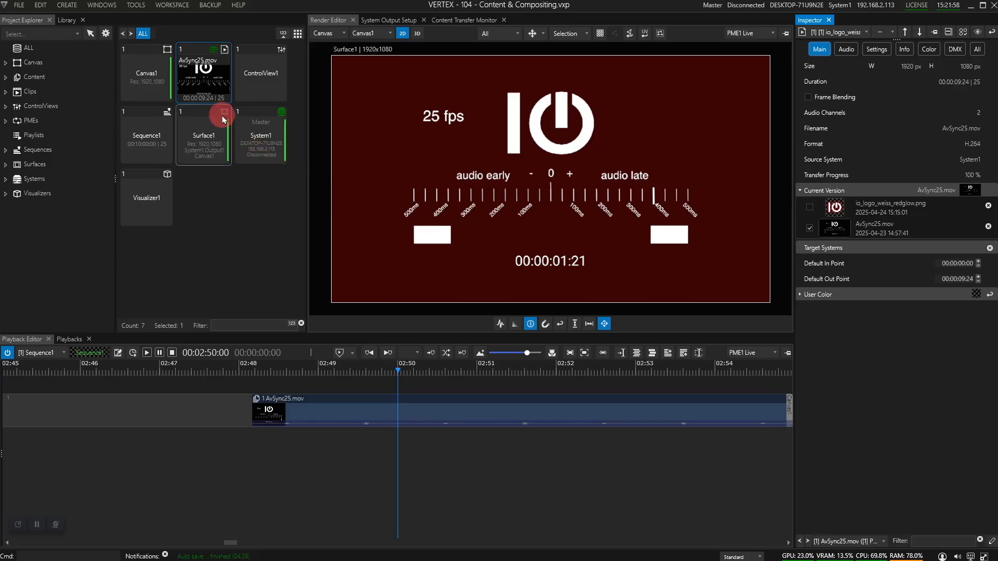
# Transcode AvSync25.mov with the Hap preset, exporting Video & Audio at original fps and importing the result as New Version
pyautogui.rightClick(206, 77)
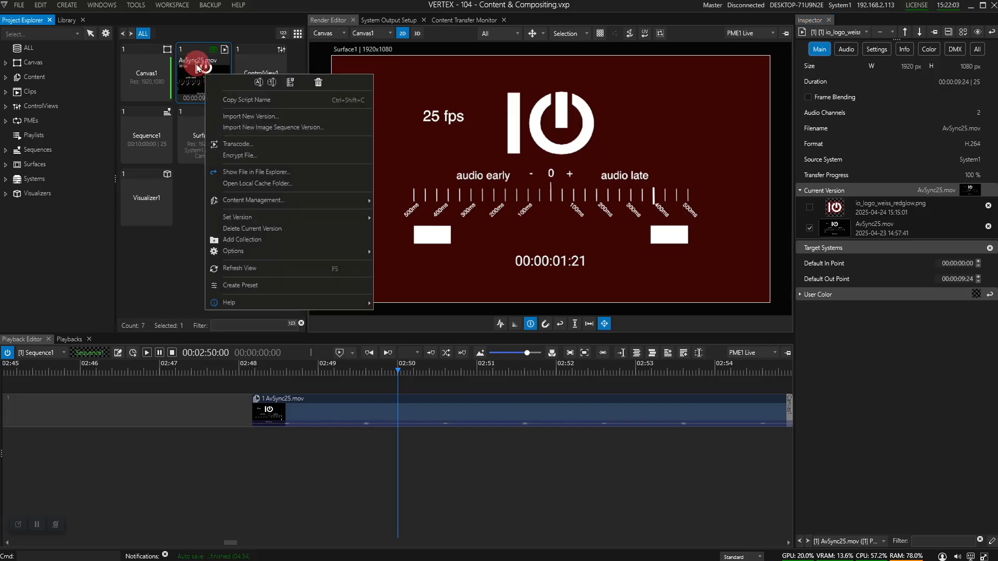
pyautogui.click(275, 150)
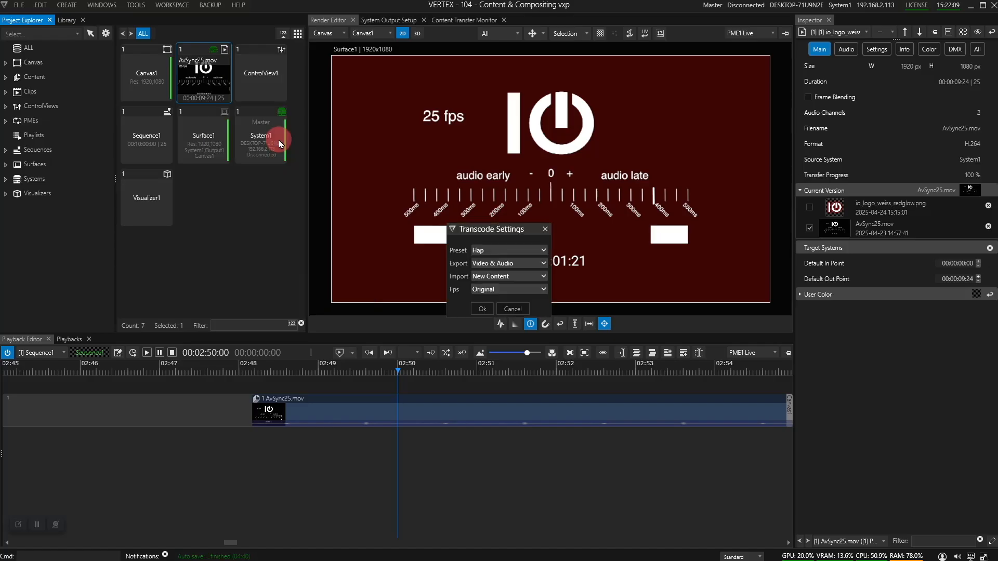
pyautogui.click(543, 253)
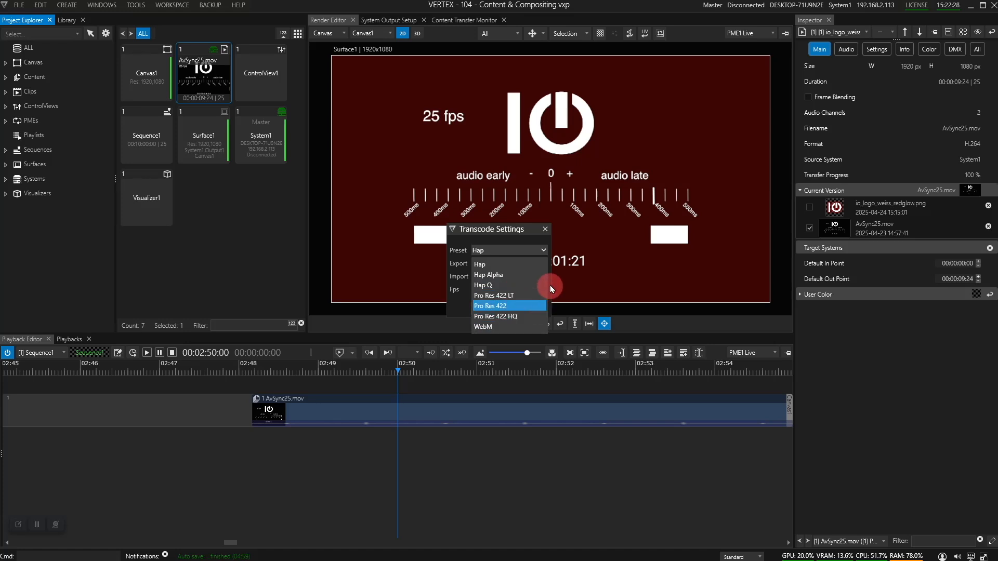
pyautogui.click(541, 249)
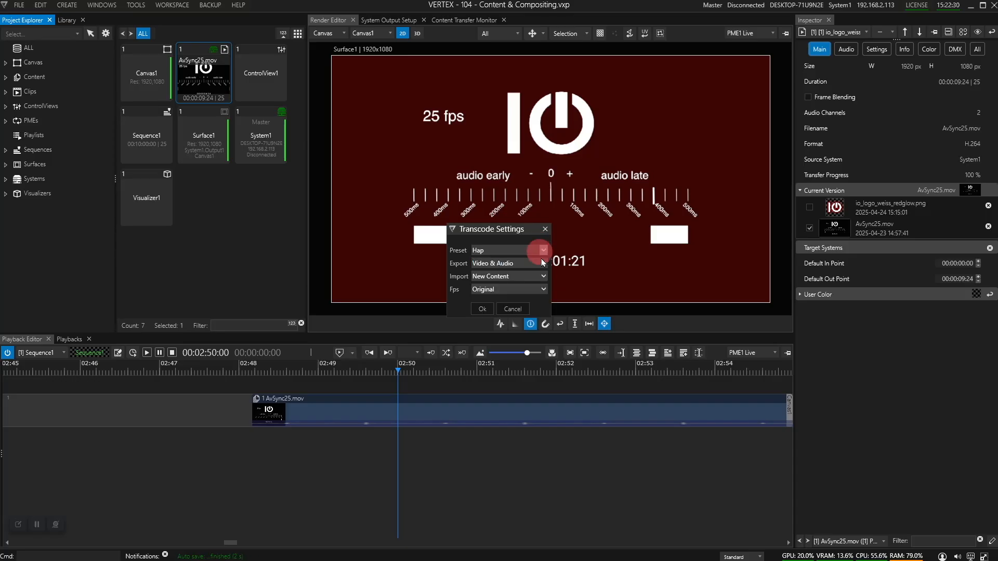
pyautogui.click(544, 264)
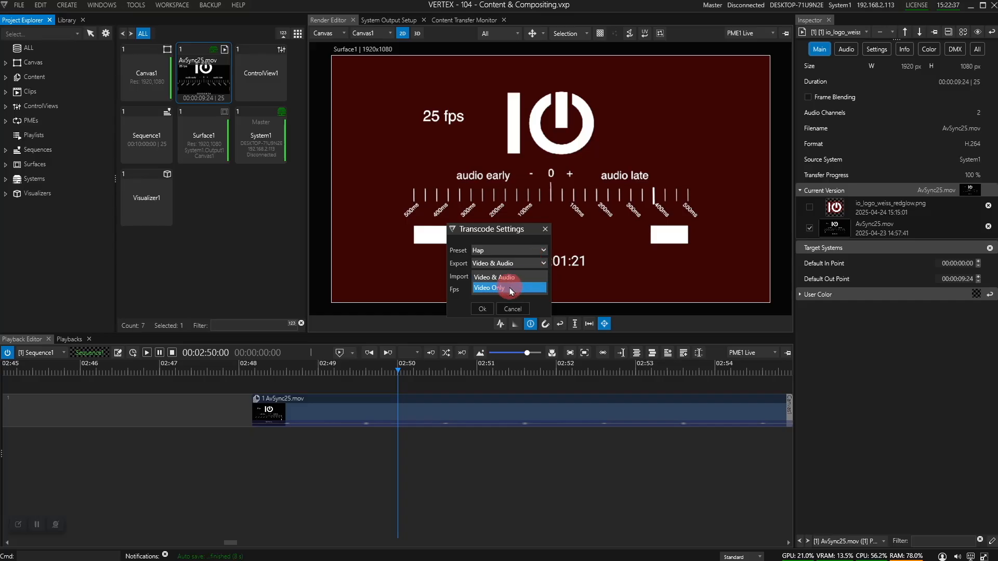
pyautogui.click(541, 278)
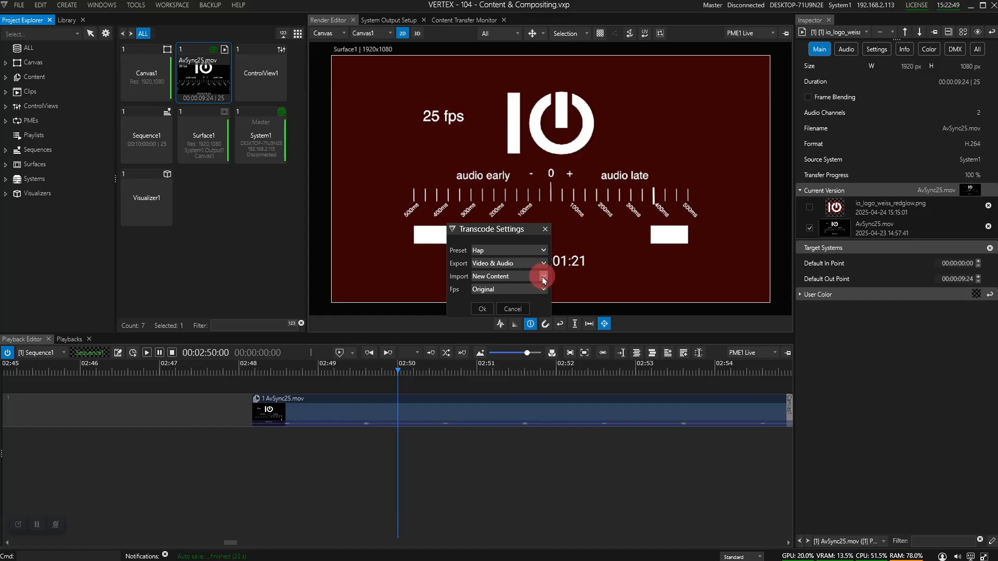
pyautogui.click(544, 279)
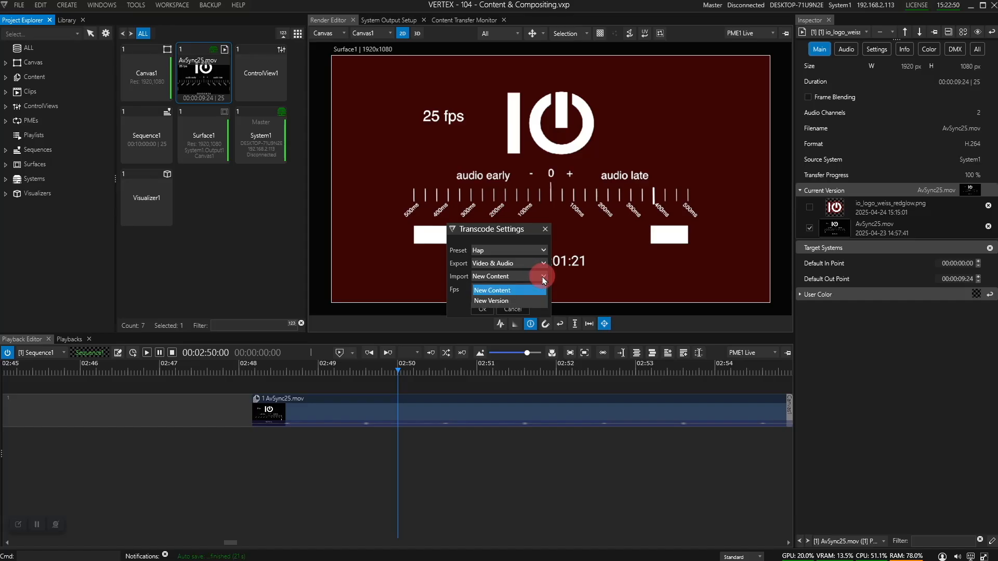
pyautogui.click(508, 304)
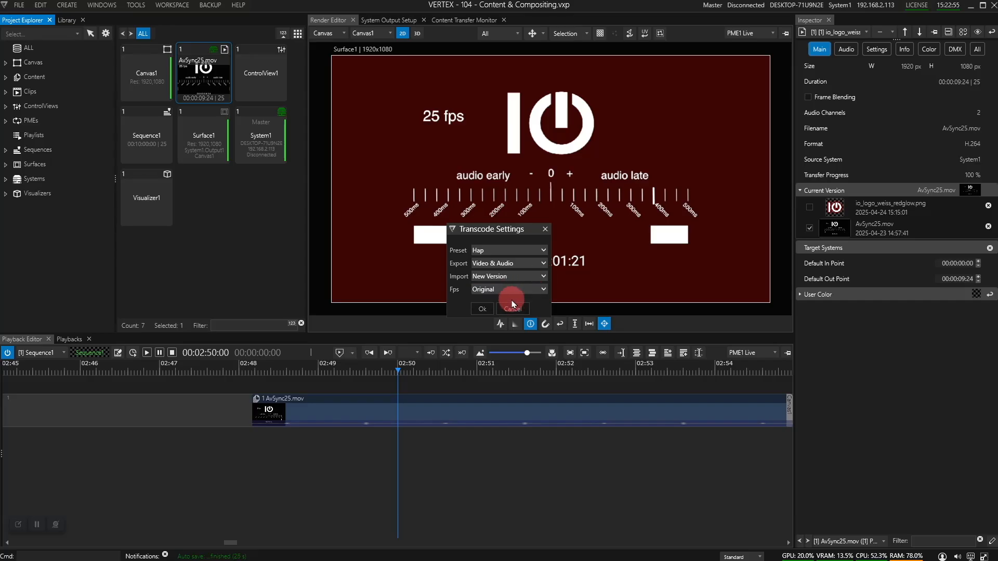
pyautogui.click(543, 291)
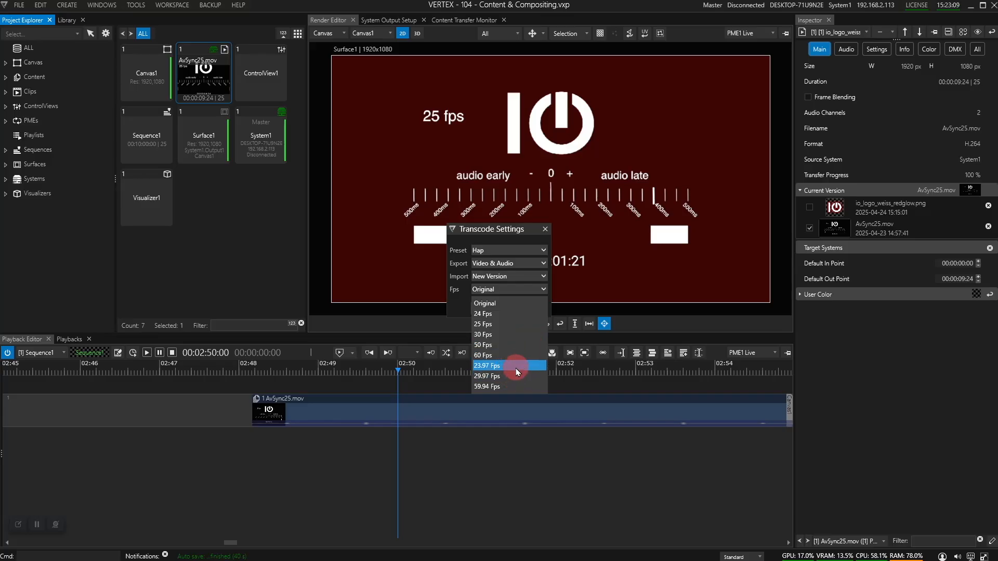
pyautogui.click(544, 290)
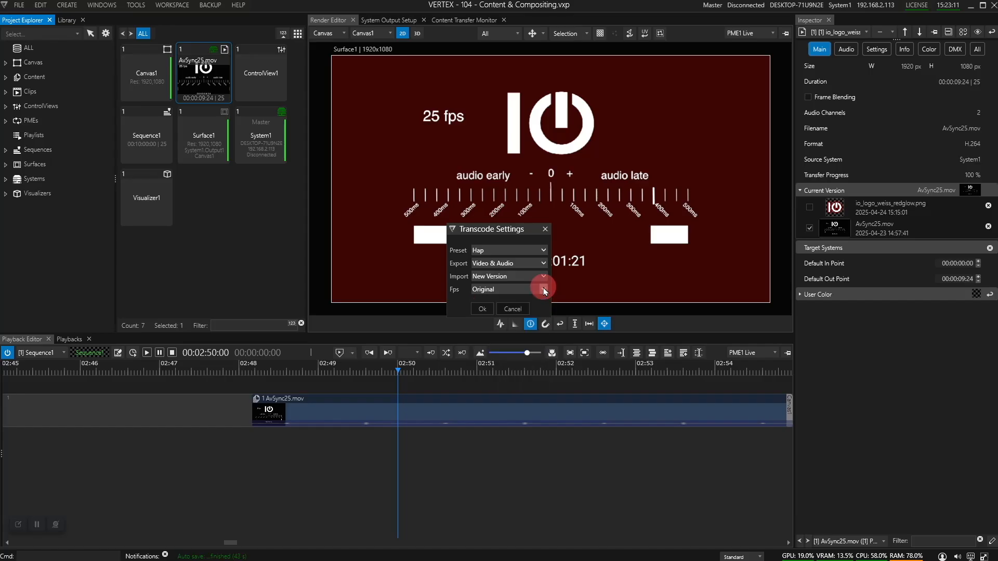
pyautogui.click(483, 310)
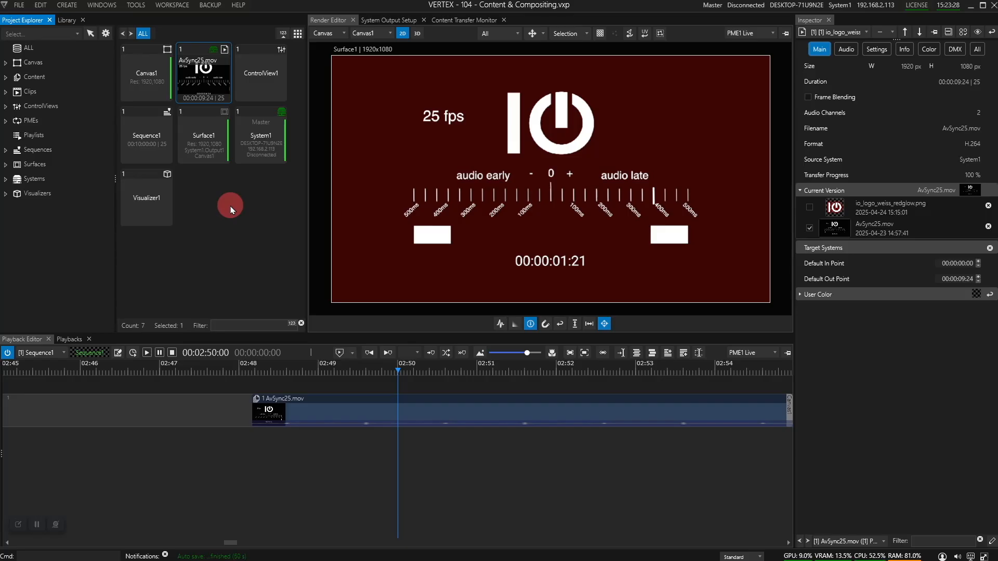
pyautogui.hotkey('ctrl', 'v')
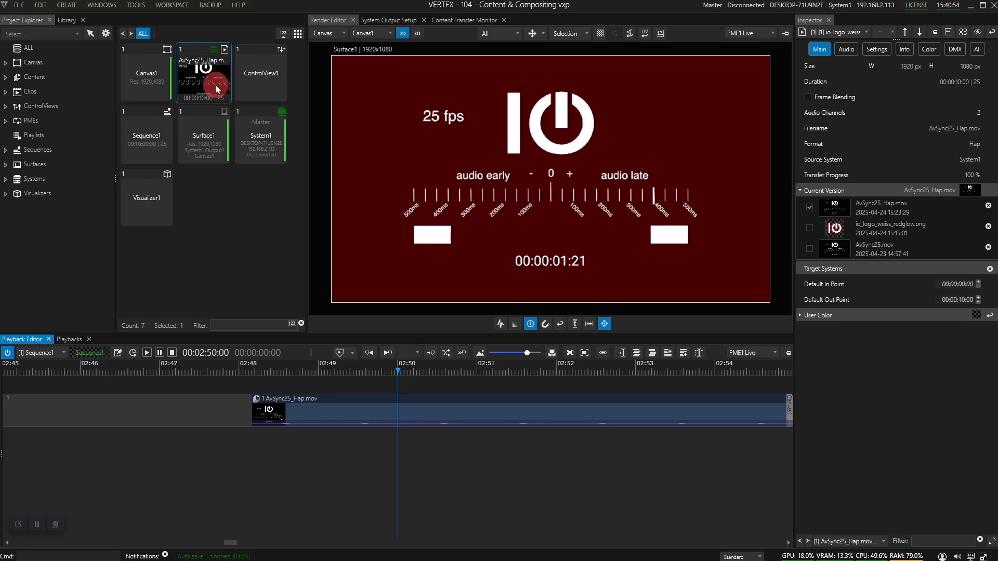
# Show the frame rate overlay in the render preview briefly, and hide it again
pyautogui.click(500, 324)
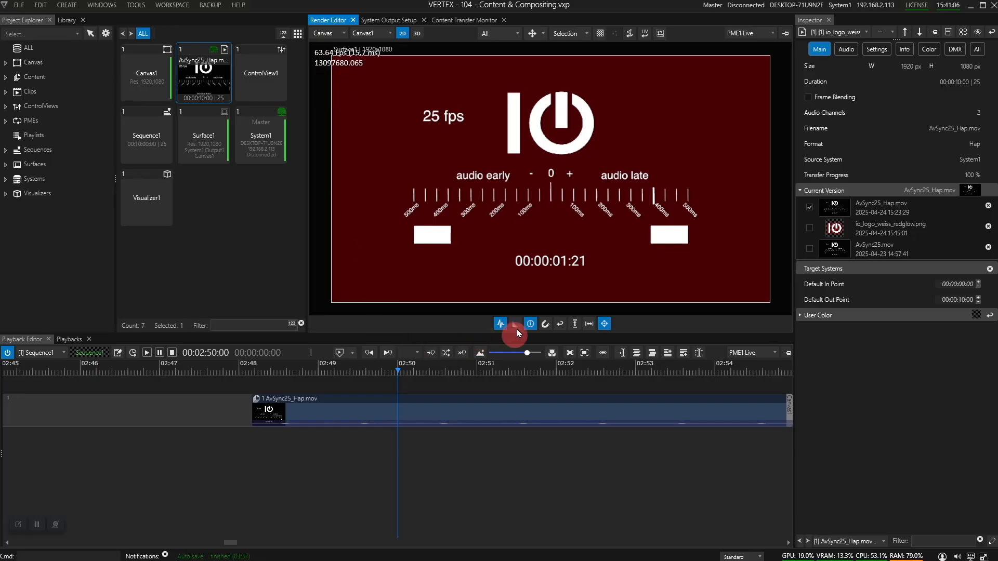
pyautogui.click(500, 325)
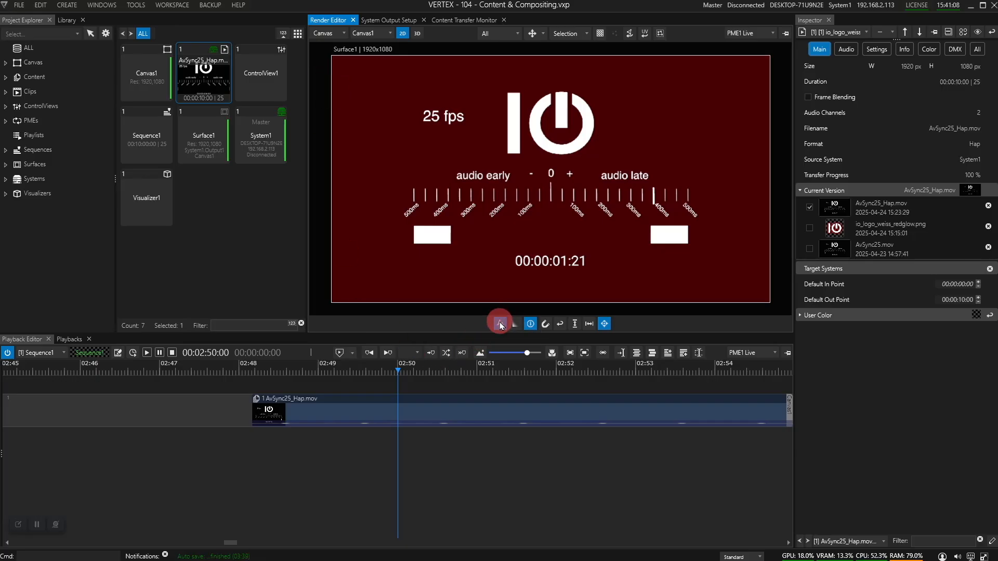
# Add the AvSync60 sample from the library's content collection to the project
pyautogui.click(67, 20)
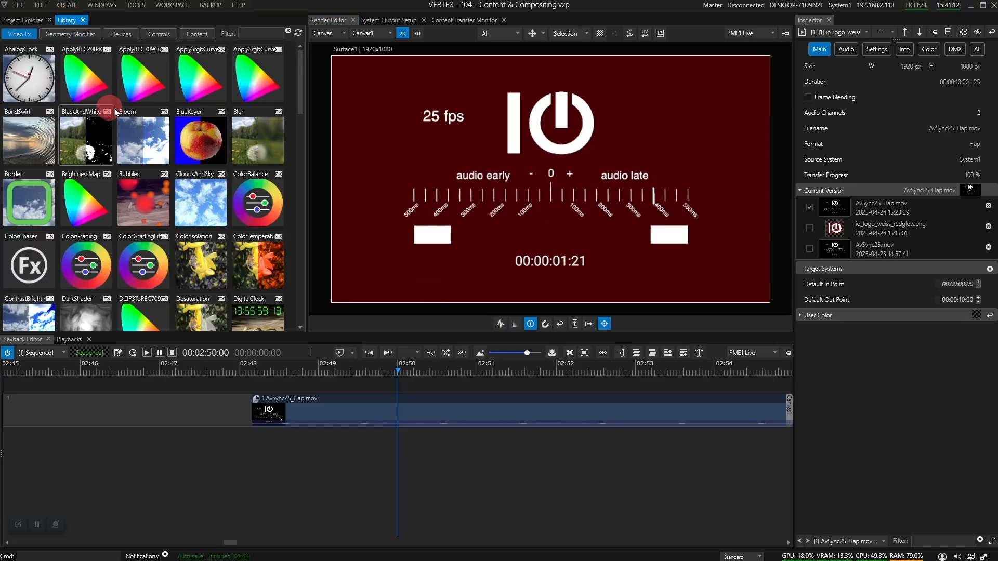
pyautogui.click(197, 35)
pyautogui.click(14, 207)
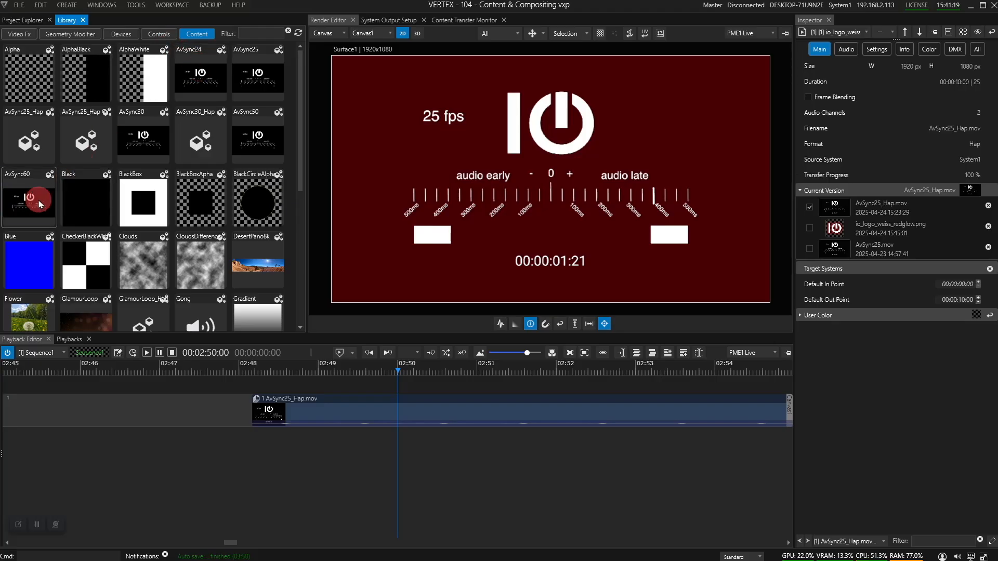
pyautogui.moveTo(39, 203); pyautogui.dragTo(39, 73)
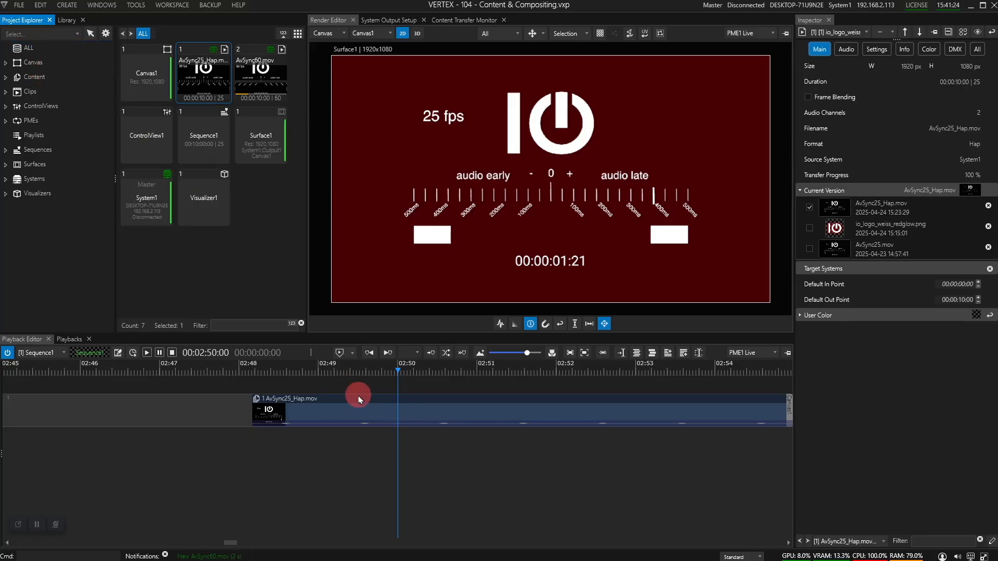
# Move the AvSync25_Hap.mov clip to about 1:00 on the timeline and place AvSync60.mov on the same layer at about 2:00
pyautogui.scroll(-2, 447, 469)
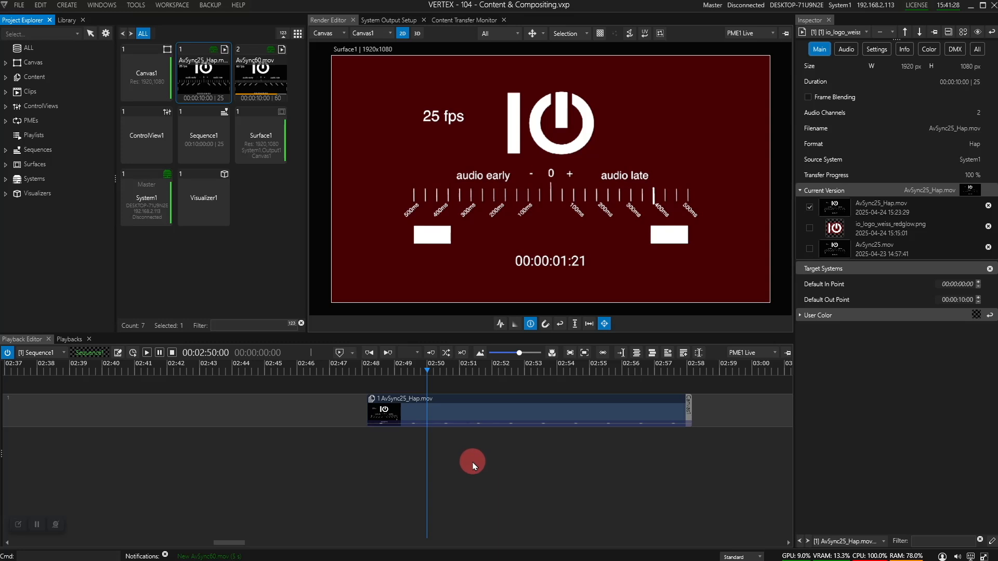
pyautogui.scroll(-1, 521, 446)
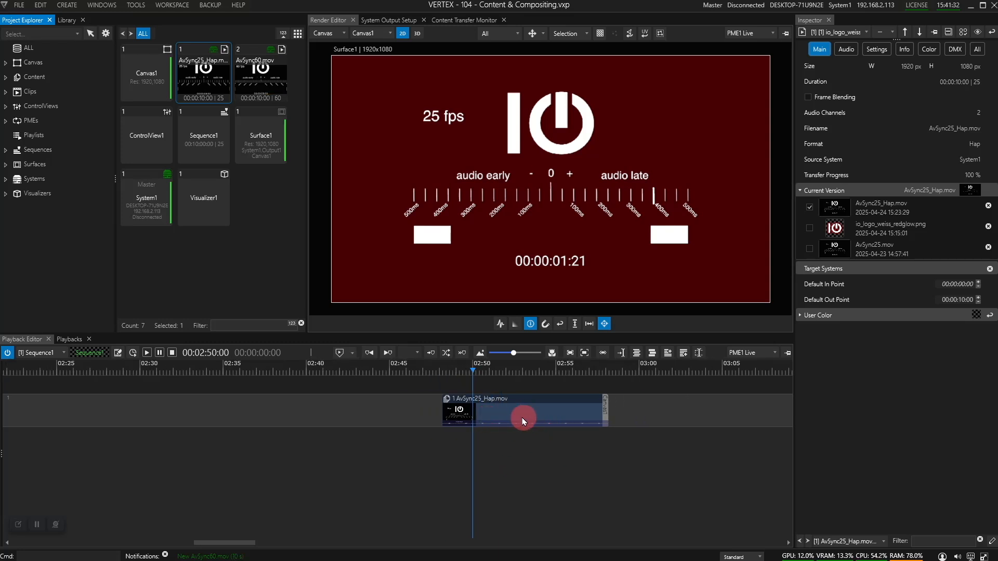
pyautogui.scroll(-2, 461, 441)
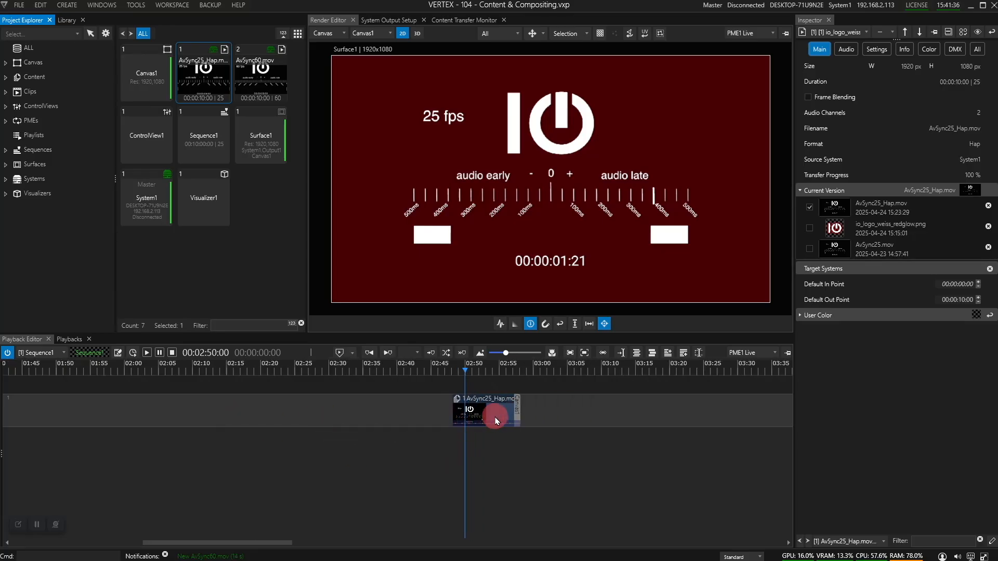
pyautogui.scroll(-3, 457, 431)
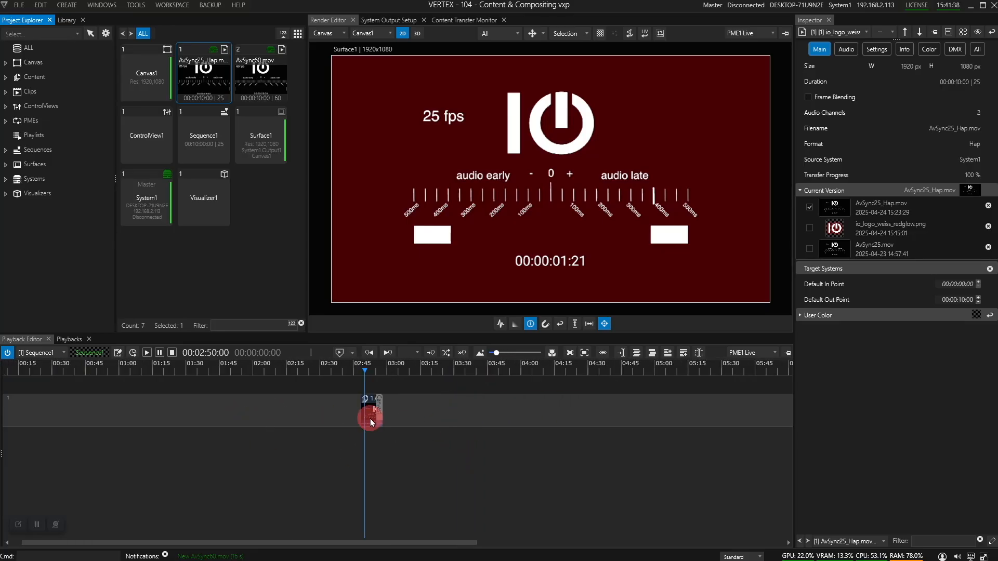
pyautogui.moveTo(368, 411); pyautogui.dragTo(106, 416)
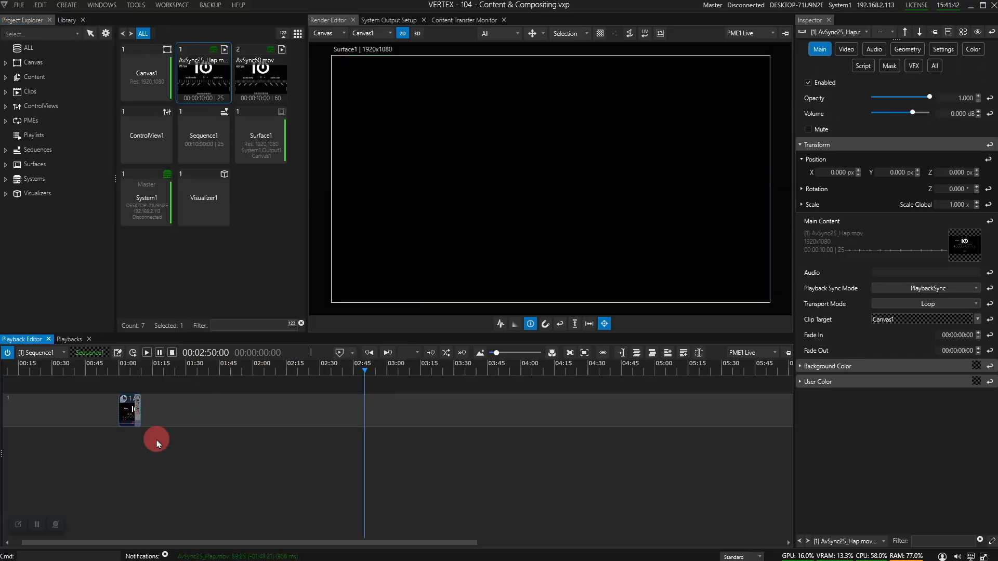
pyautogui.click(255, 83)
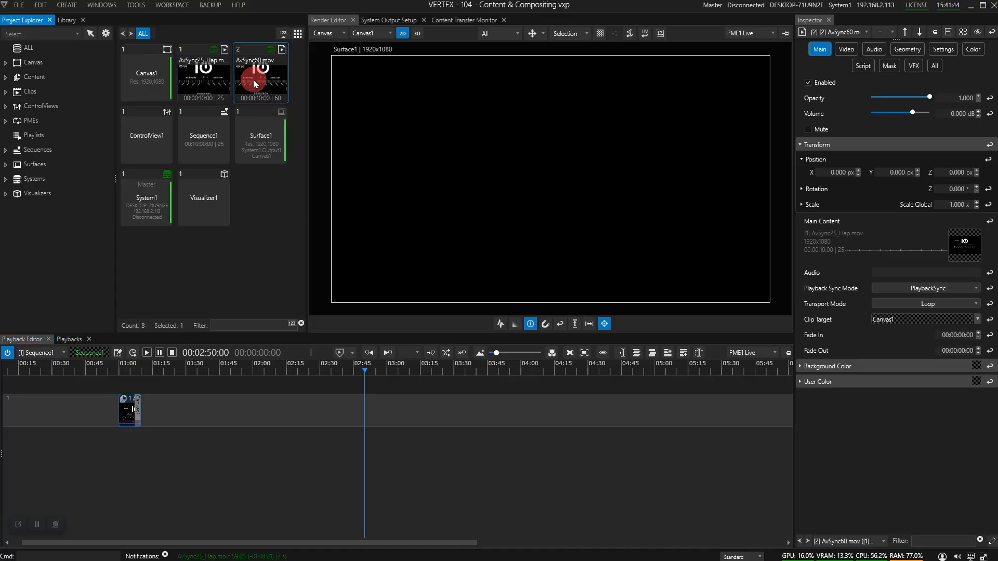
pyautogui.moveTo(255, 84); pyautogui.dragTo(261, 408)
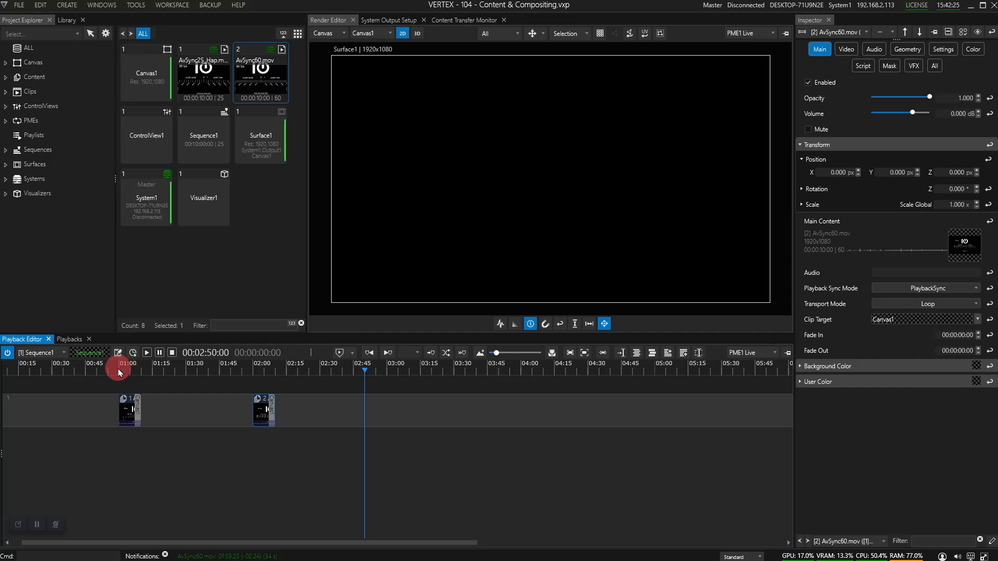
# Move the playhead through the AvSync25_Hap.mov clip, first to 01:01:08 and on to 01:05:18
pyautogui.click(123, 374)
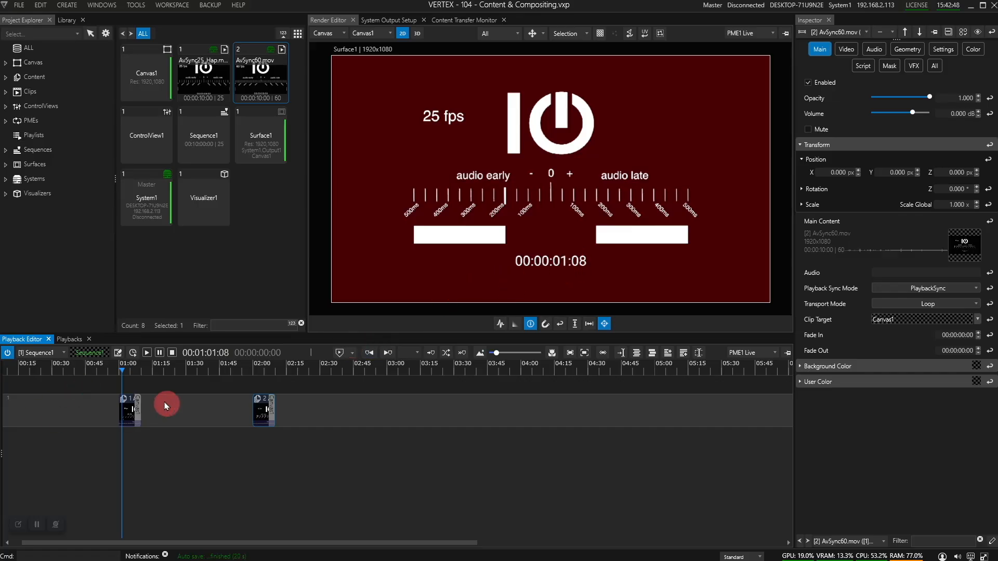
pyautogui.click(132, 369)
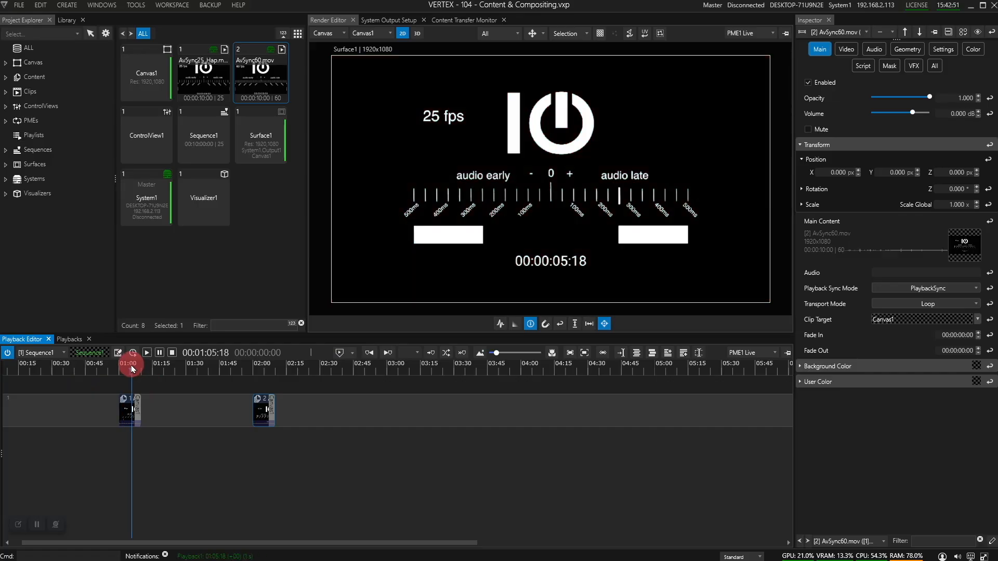
# Step the playhead frame by frame within the AvSync25_Hap.mov clip, back to 01:05:15 and forward to 01:05:17
pyautogui.press('Left')
pyautogui.press('Left')
pyautogui.press('Left')
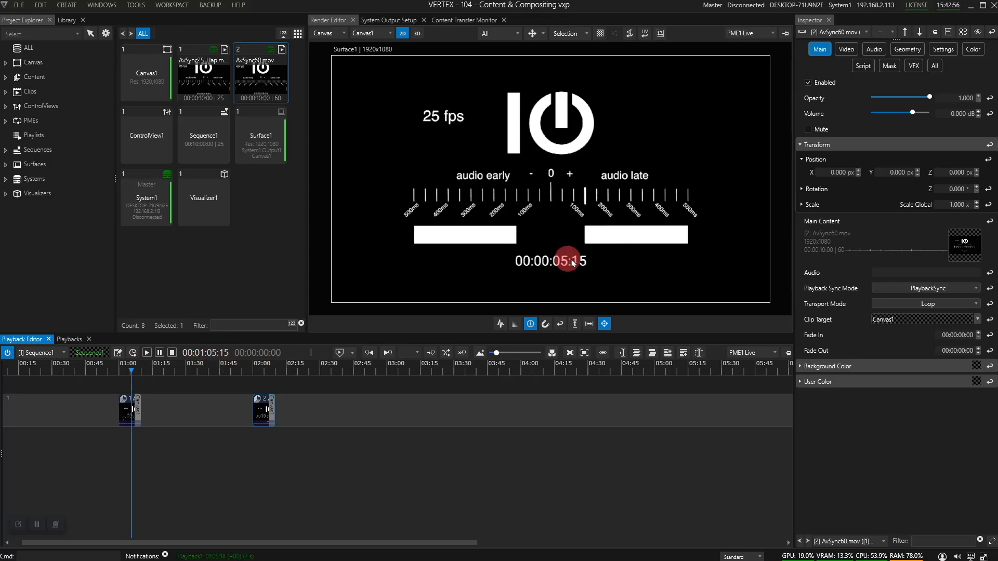
pyautogui.press('Right')
pyautogui.press('Right')
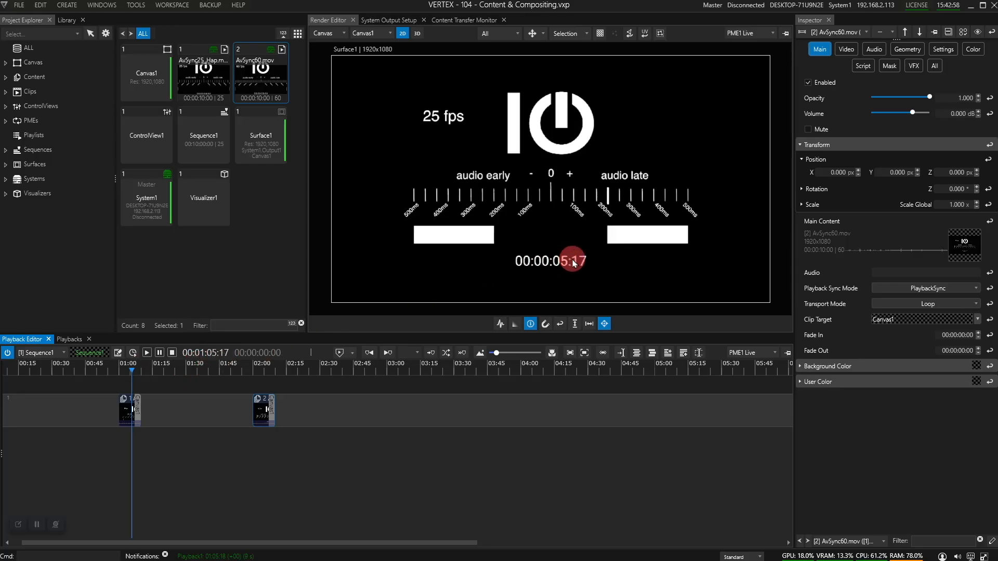
# Place the playhead in the AvSync60.mov clip at about 02:03:23 and step it forward frame by frame to 02:04:04
pyautogui.click(263, 375)
pyautogui.scroll(4, 264, 375)
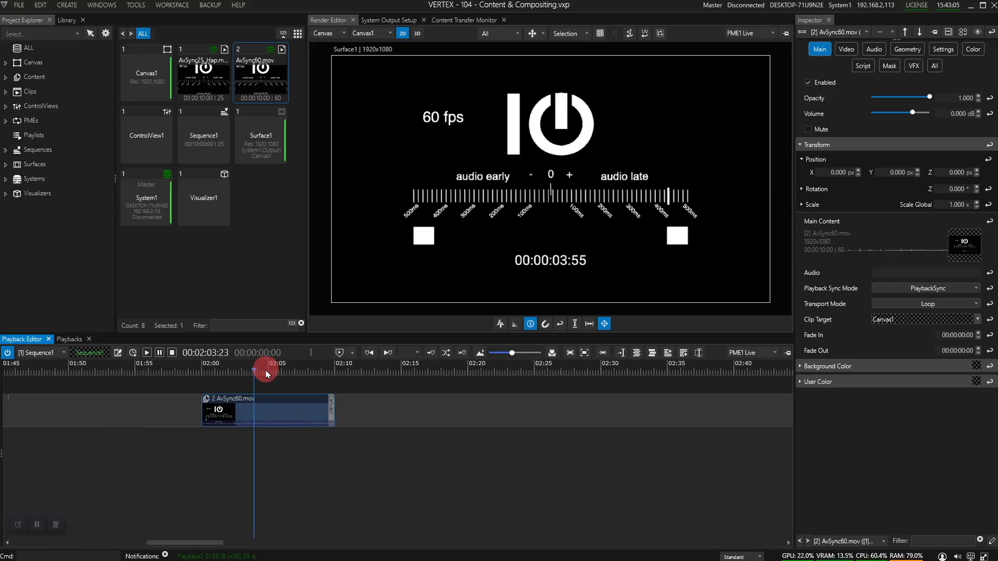
pyautogui.scroll(3, 266, 373)
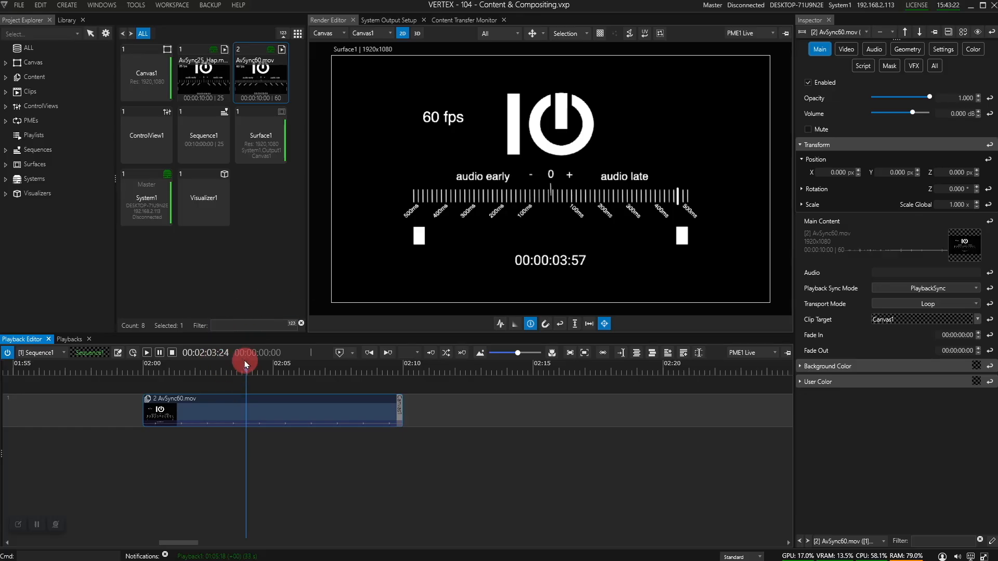
pyautogui.press('Right')
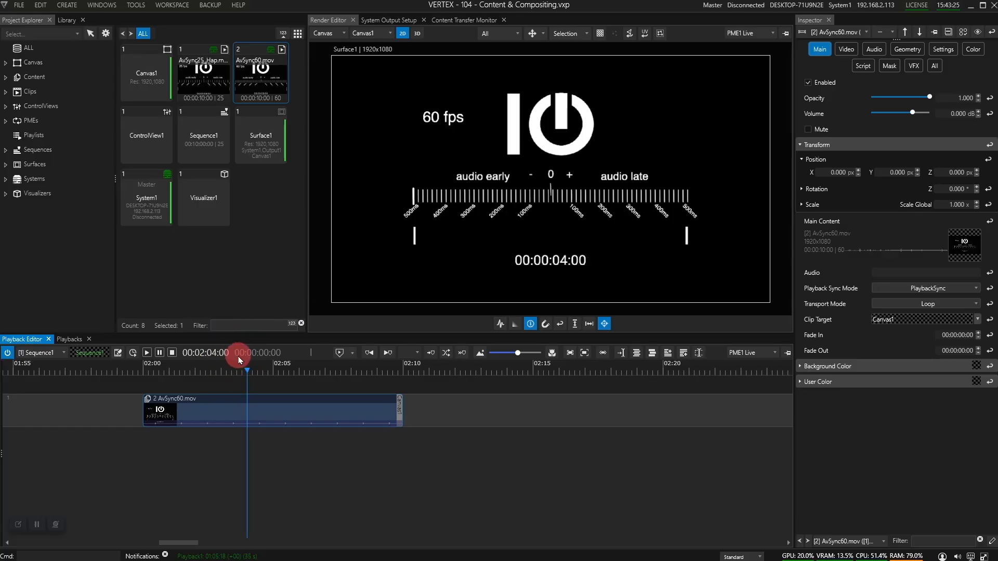
pyautogui.press('Right')
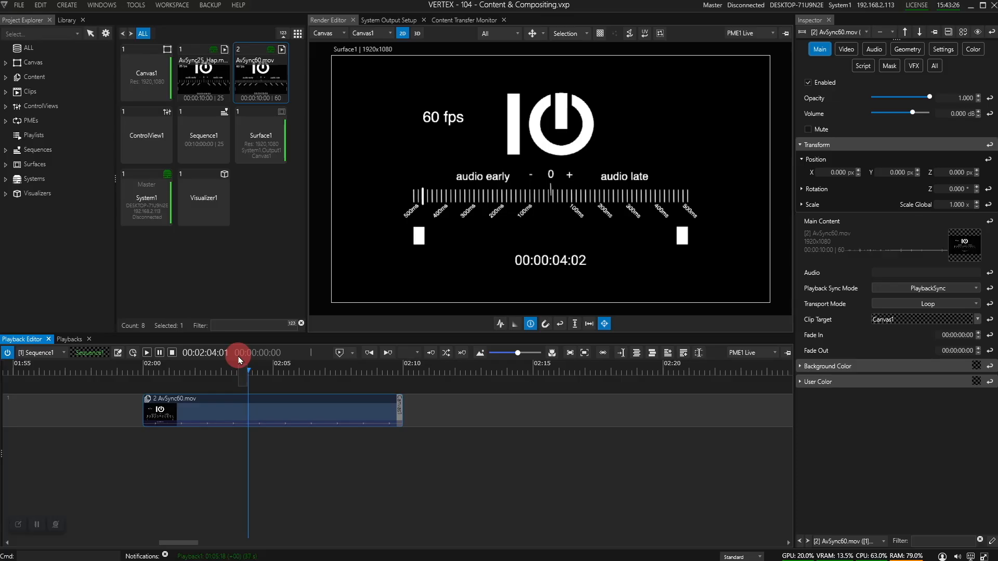
pyautogui.press('Right')
pyautogui.press('Right')
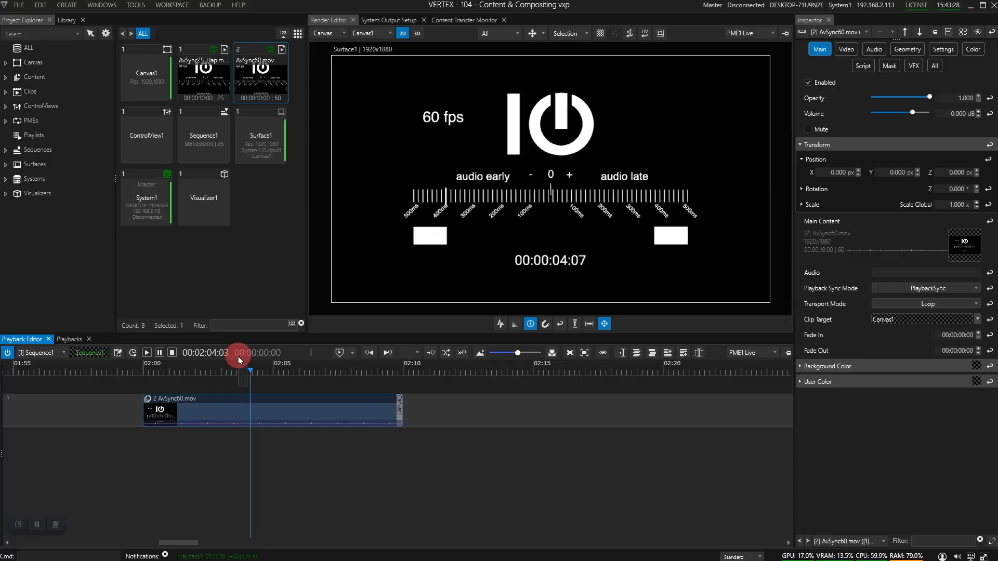
pyautogui.press('Right')
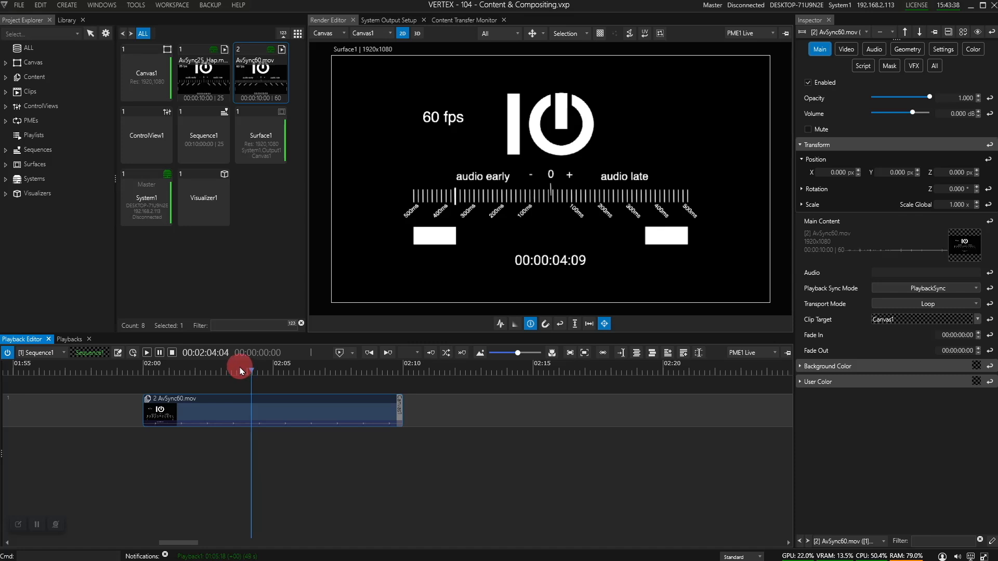
# Set the frame rate of Sequence1 to 60 FPS
pyautogui.click(206, 143)
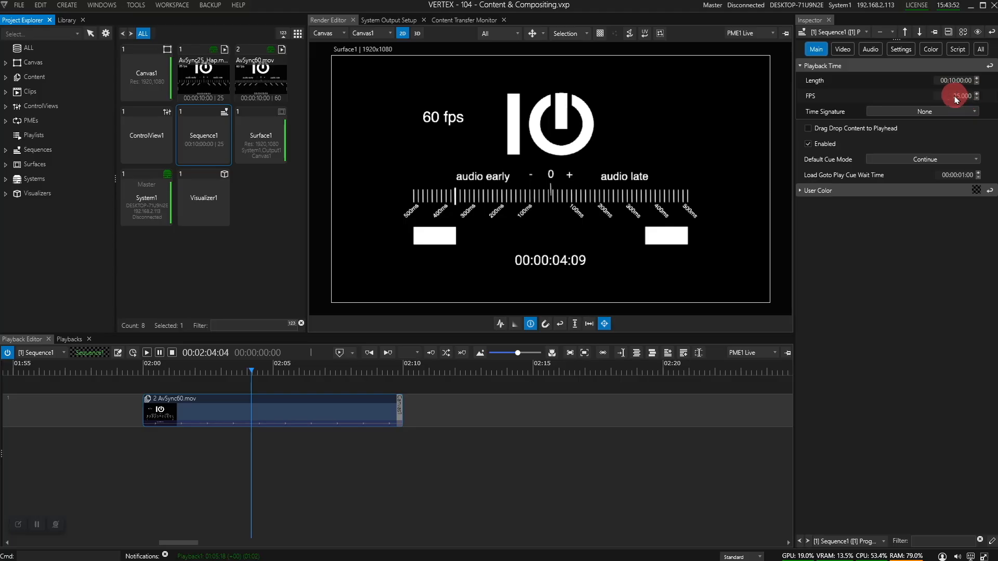
pyautogui.scroll(1, 955, 97)
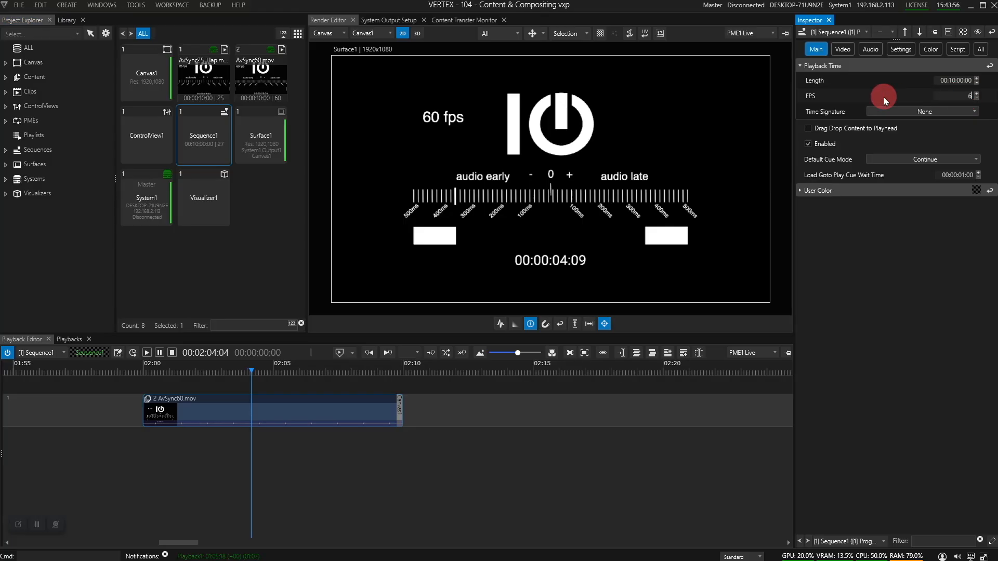
pyautogui.press('Return')
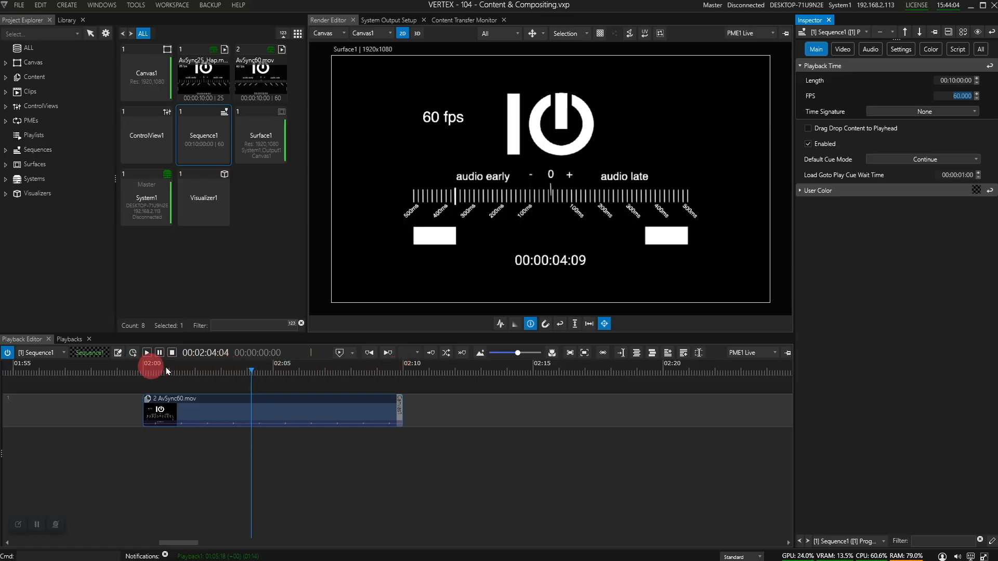
# Move the playhead to 02:04:10 in the AvSync60.mov clip and step it forward frame by frame to 02:04:15
pyautogui.moveTo(517, 353); pyautogui.dragTo(546, 353)
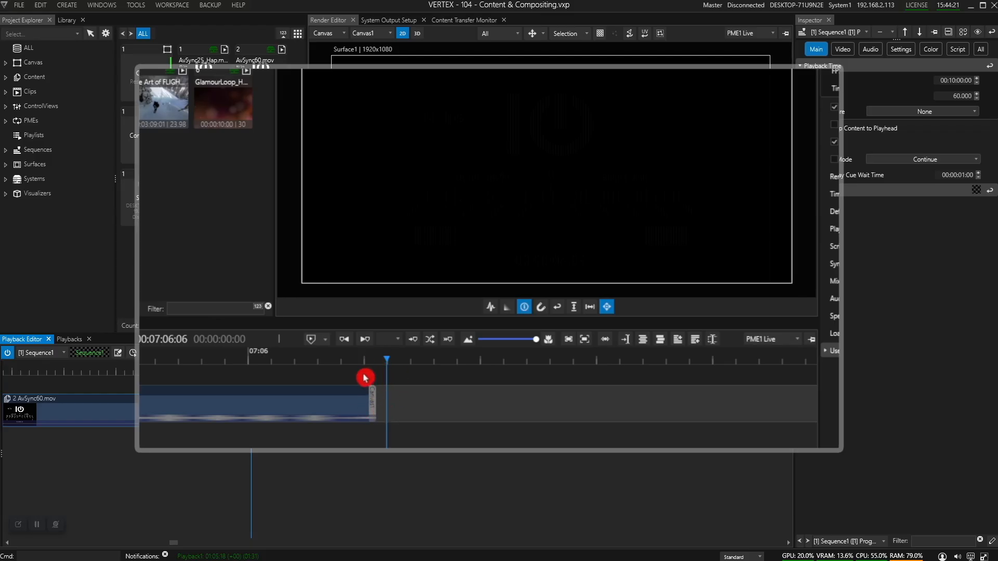
pyautogui.moveTo(256, 374); pyautogui.dragTo(258, 374)
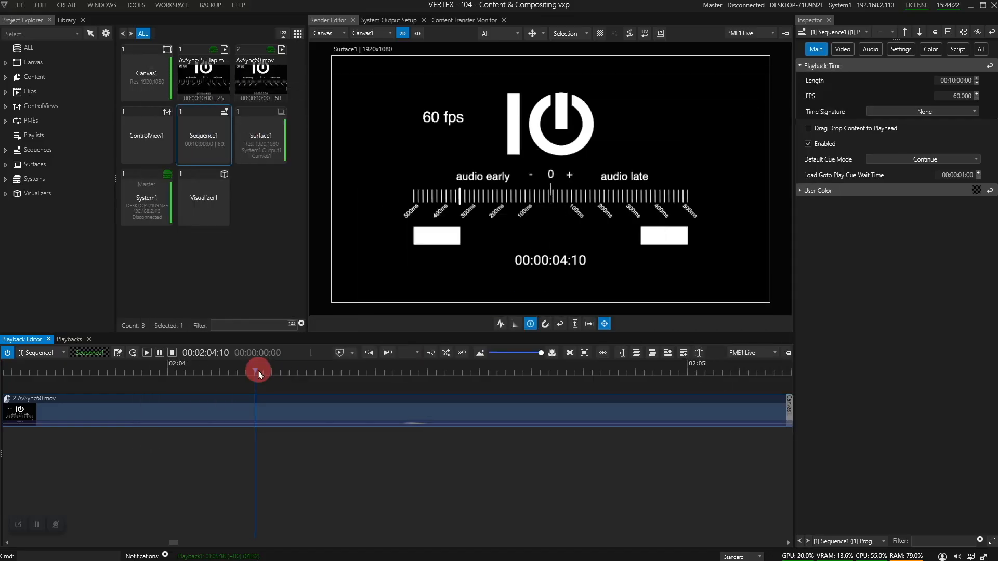
pyautogui.press('Right')
pyautogui.press('Right')
pyautogui.press('Right')
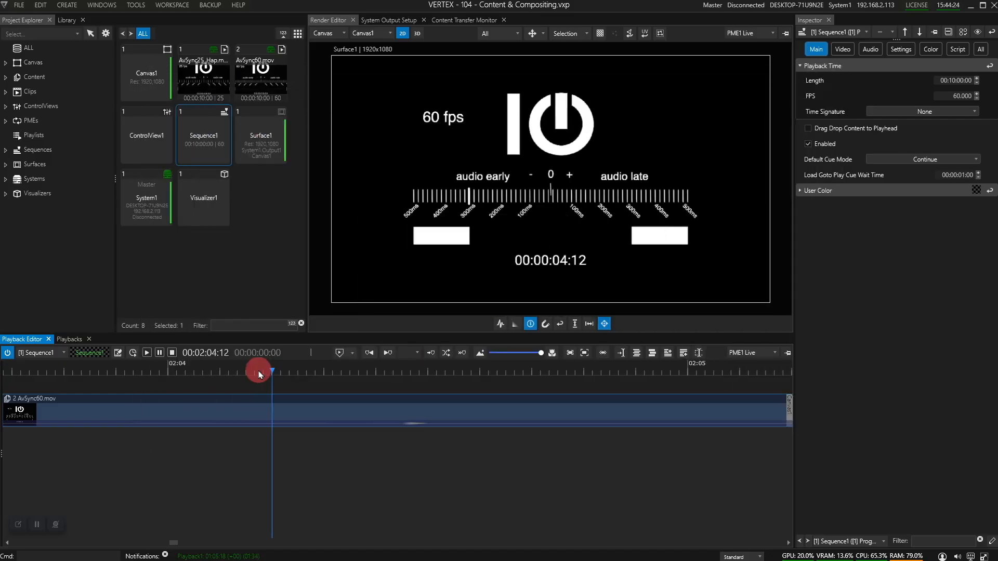
pyautogui.press('Right')
pyautogui.press('Right')
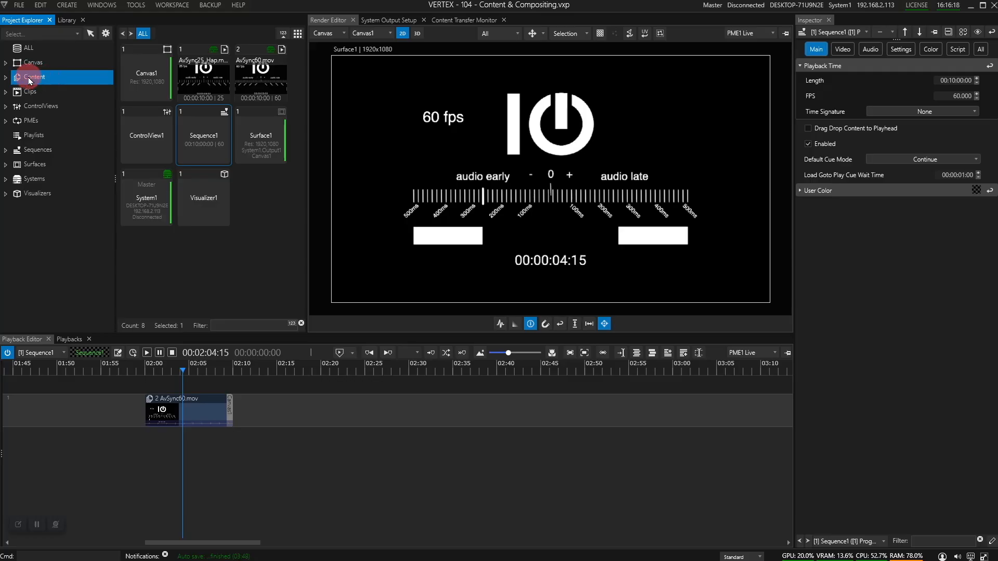
# Examine the project's options for adding content, including the generic content types and the patterns
pyautogui.rightClick(57, 78)
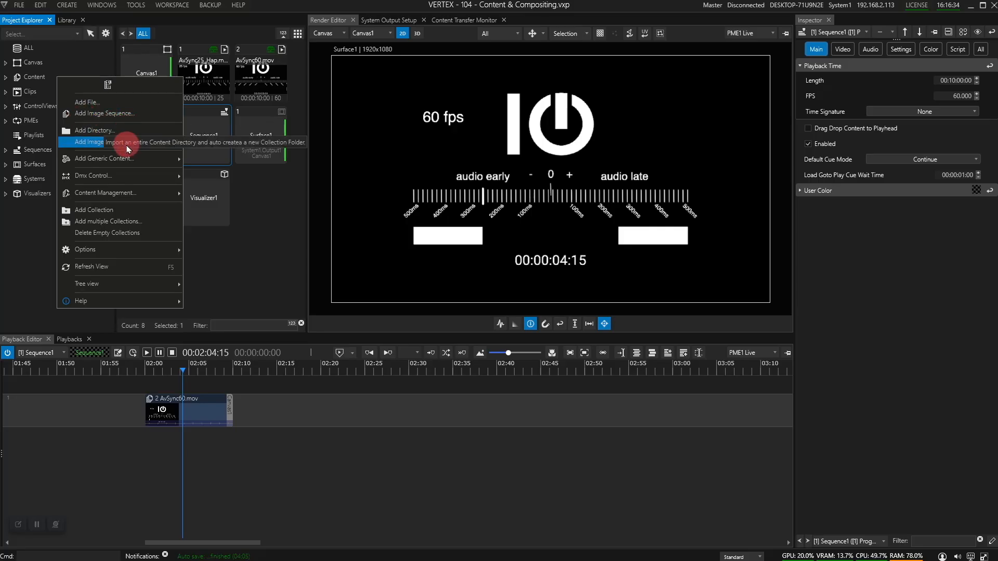
pyautogui.moveTo(114, 158)
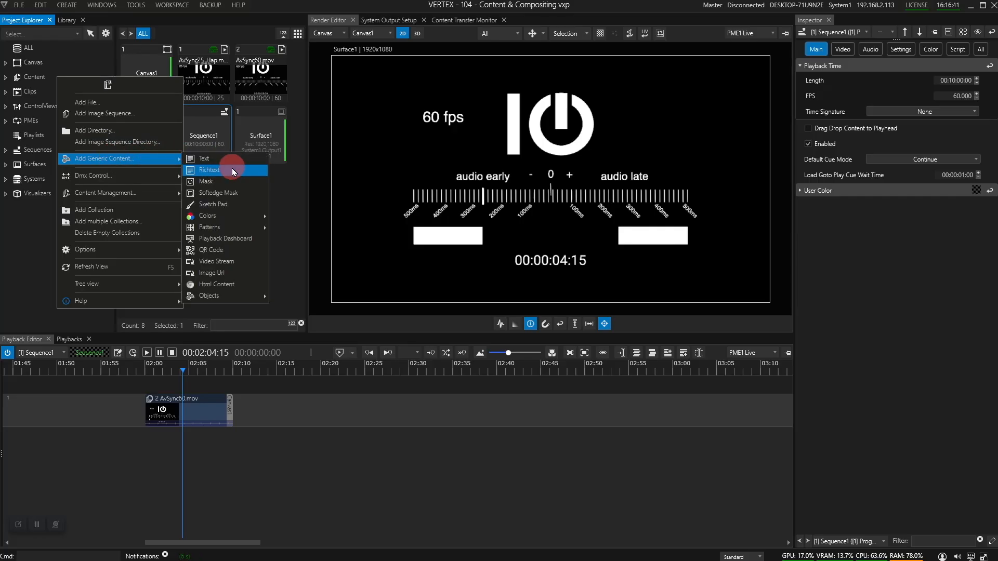
pyautogui.moveTo(238, 219)
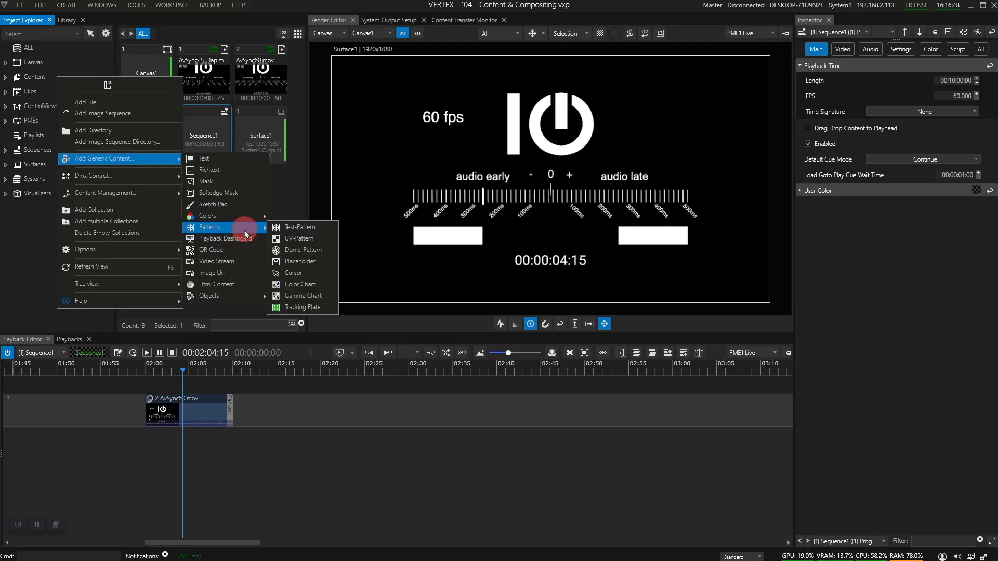
pyautogui.click(68, 5)
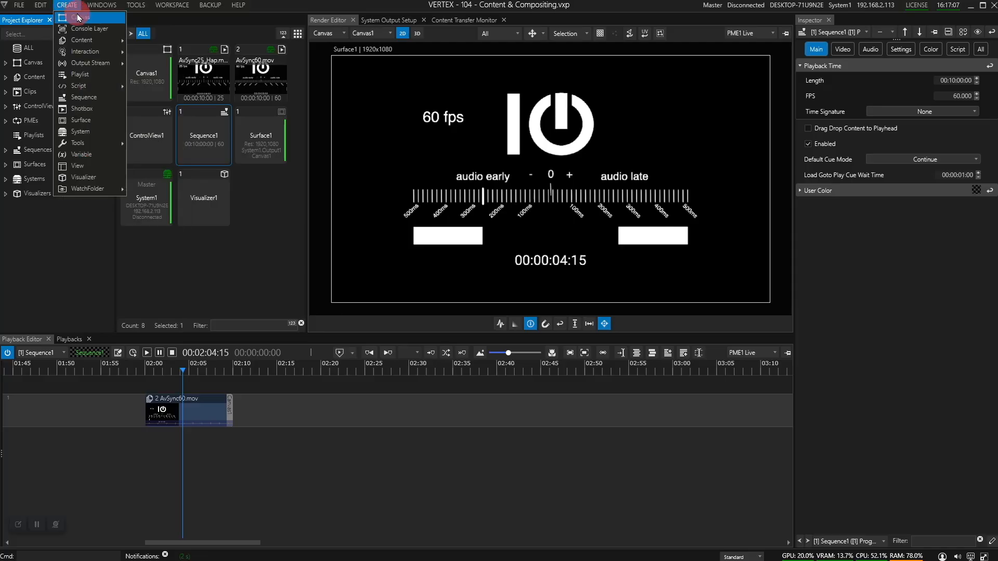
pyautogui.click(90, 43)
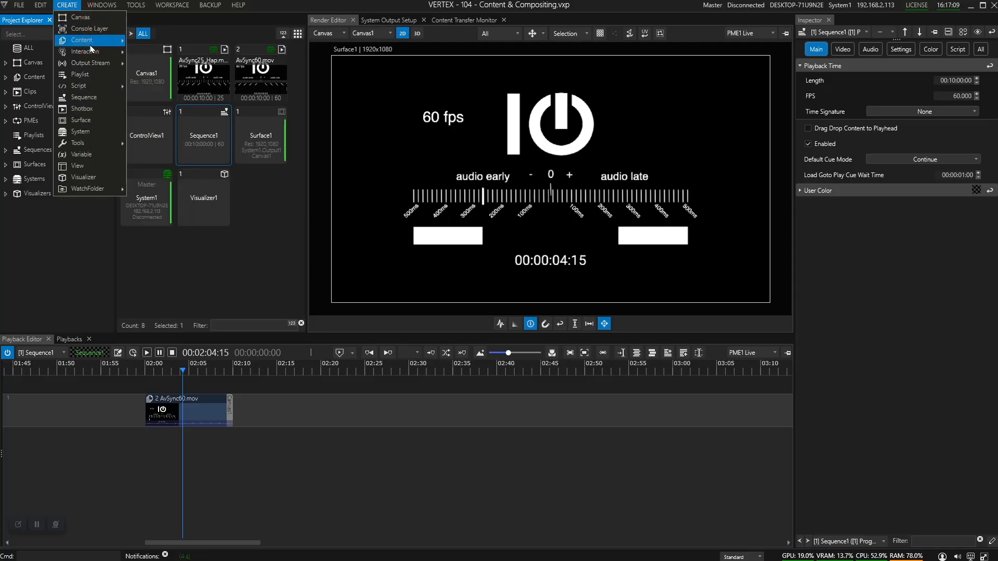
pyautogui.click(69, 5)
pyautogui.click(82, 76)
pyautogui.click(103, 104)
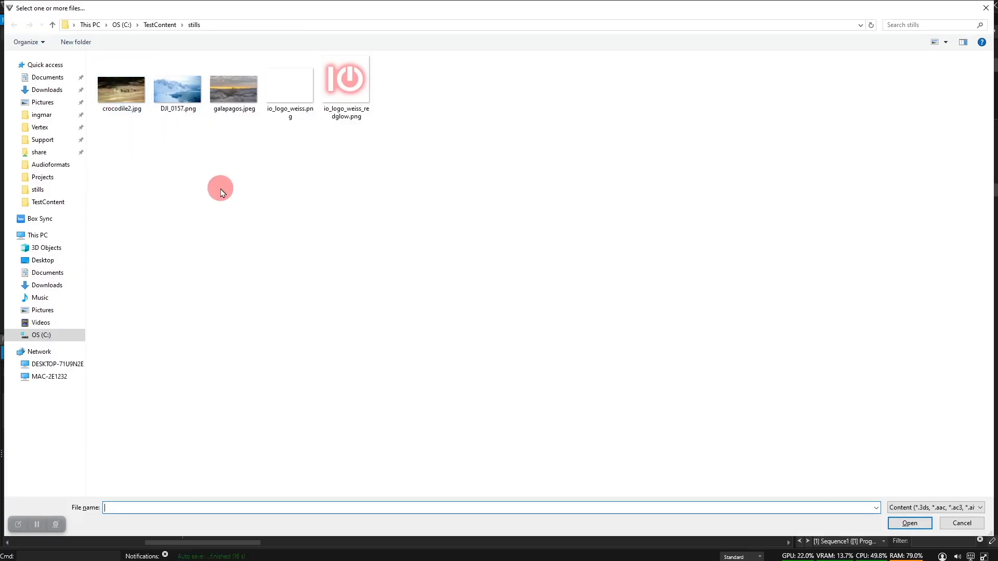
pyautogui.click(958, 528)
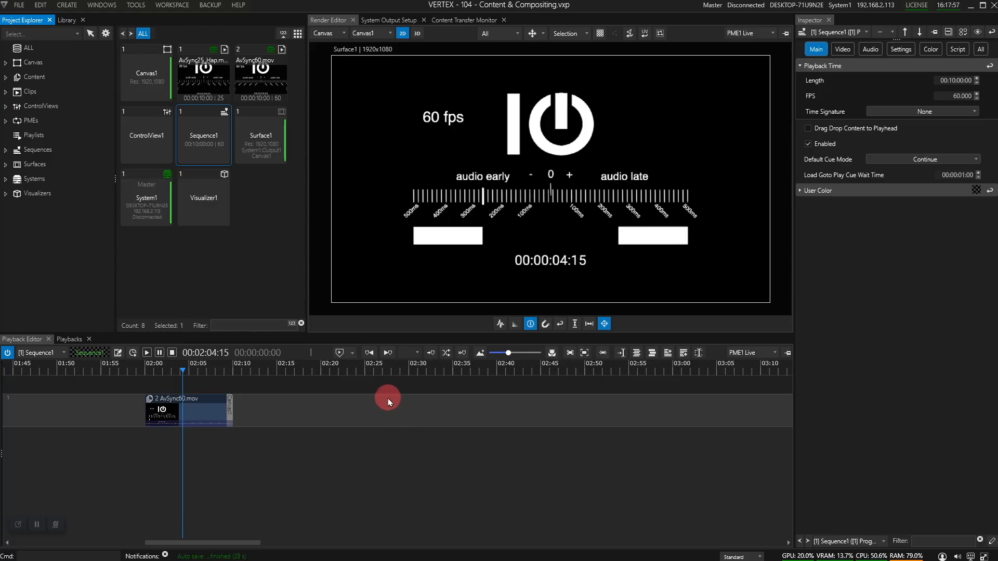
# Add the Vertex image from the library's content samples to layer 1 of the timeline at about 02:27
pyautogui.click(69, 21)
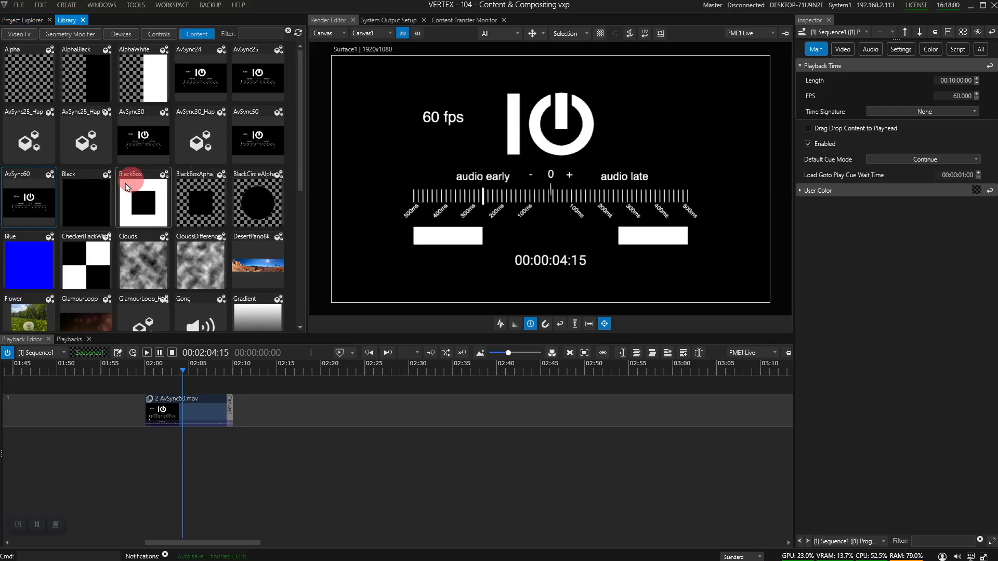
pyautogui.scroll(-2, 130, 182)
pyautogui.scroll(-3, 130, 183)
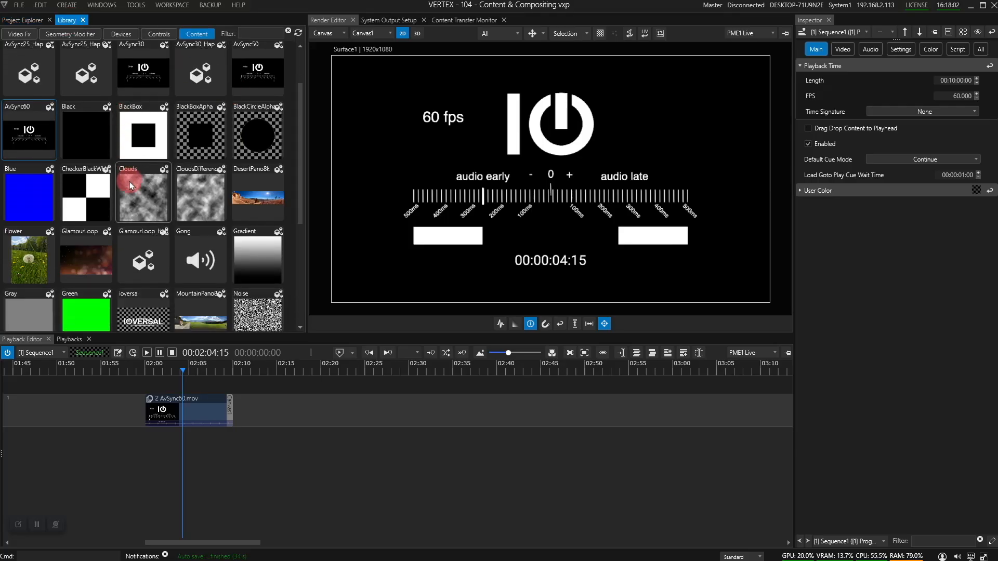
pyautogui.scroll(-4, 131, 187)
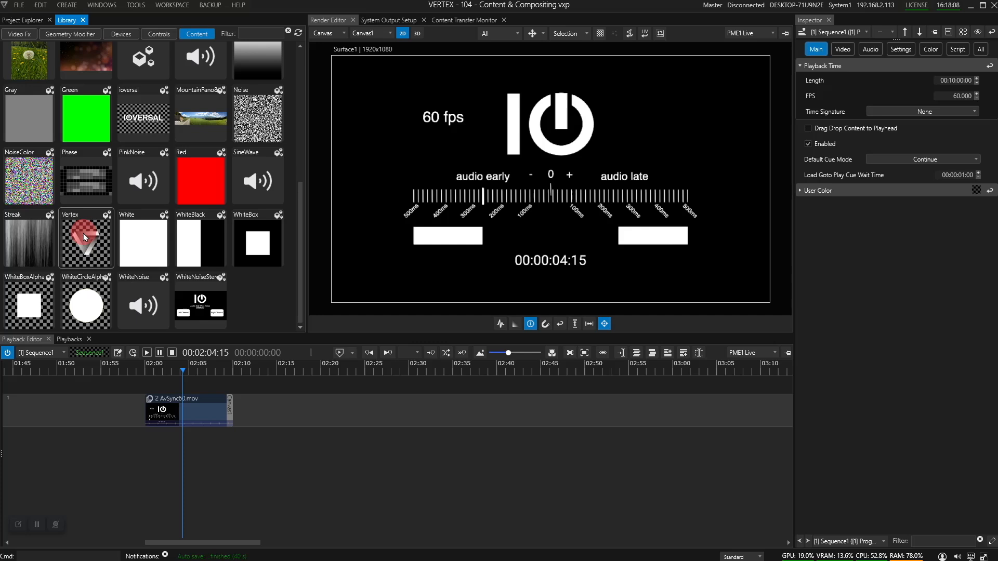
pyautogui.moveTo(82, 238); pyautogui.dragTo(384, 411)
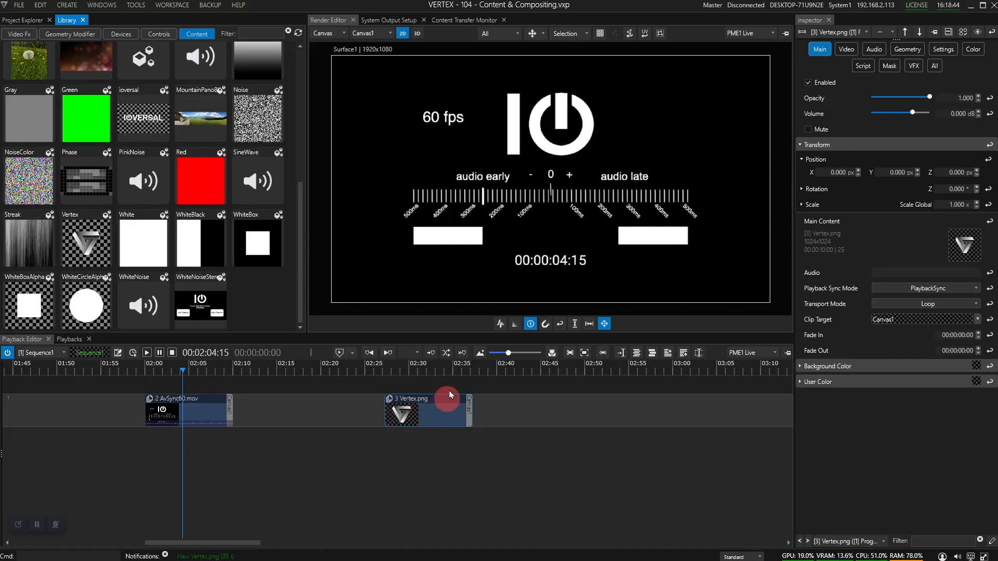
# Move the playhead to exactly 00:04:00:00 and add the library's ioversal image there by placing it on the canvas preview
pyautogui.moveTo(508, 355)
pyautogui.mouseDown()
pyautogui.moveTo(487, 356)
pyautogui.moveTo(495, 358)
pyautogui.mouseUp()
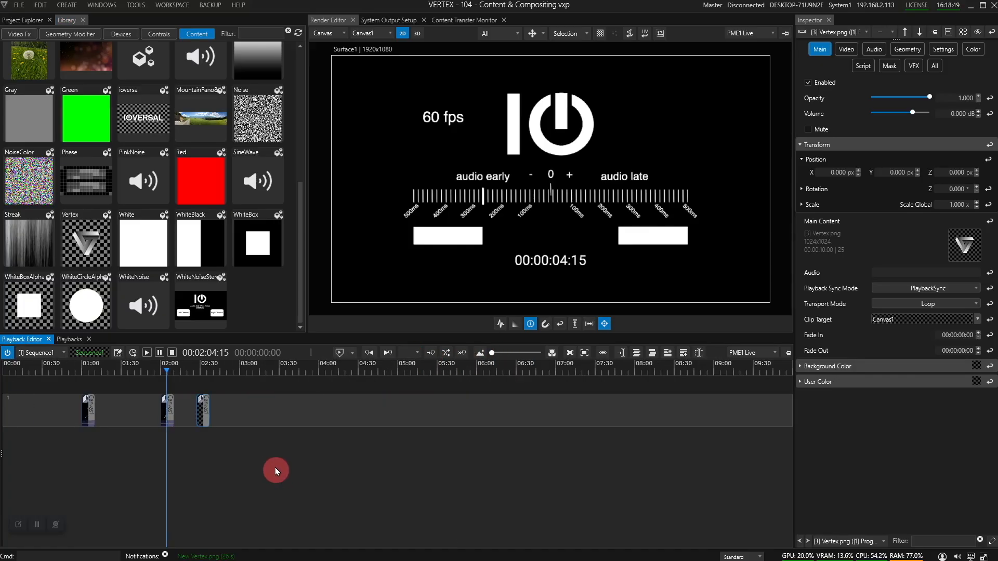
pyautogui.click(319, 374)
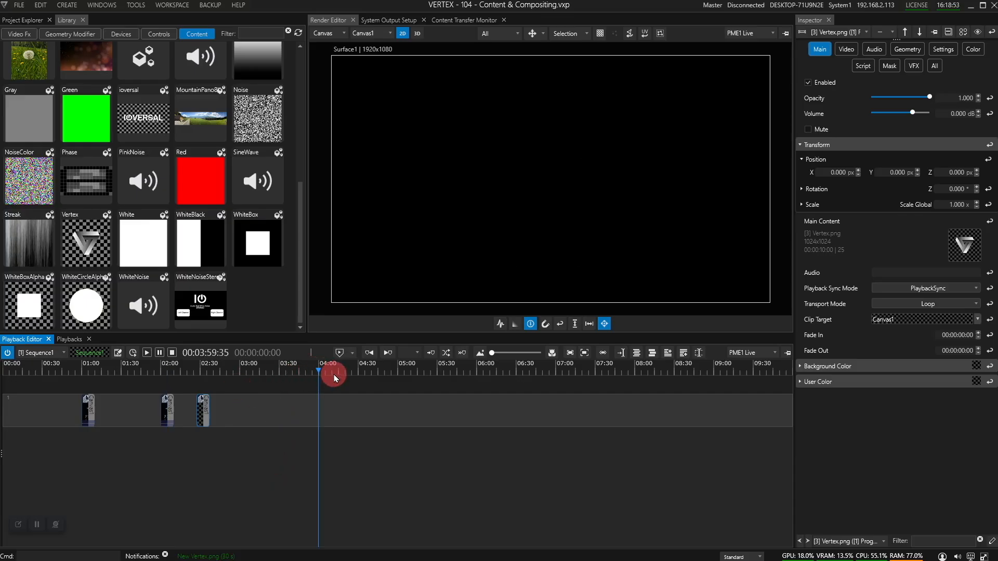
pyautogui.doubleClick(211, 357)
pyautogui.write('4000')
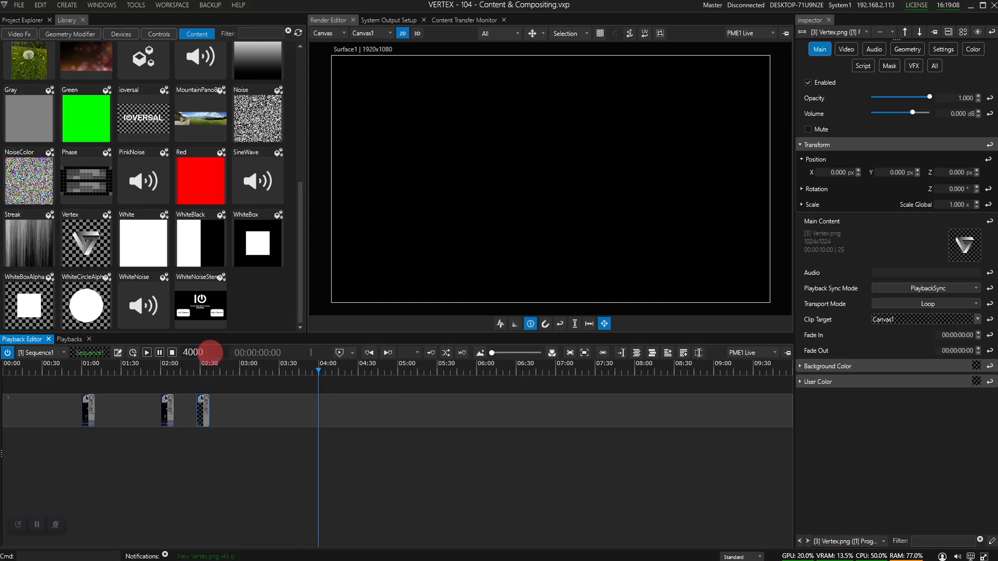
pyautogui.press('Return')
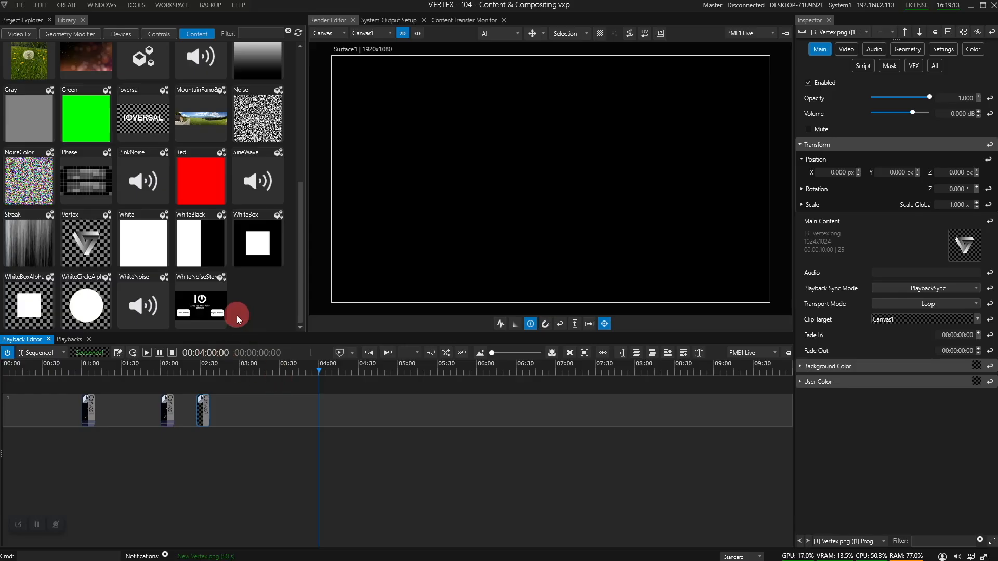
pyautogui.moveTo(138, 118); pyautogui.dragTo(503, 173)
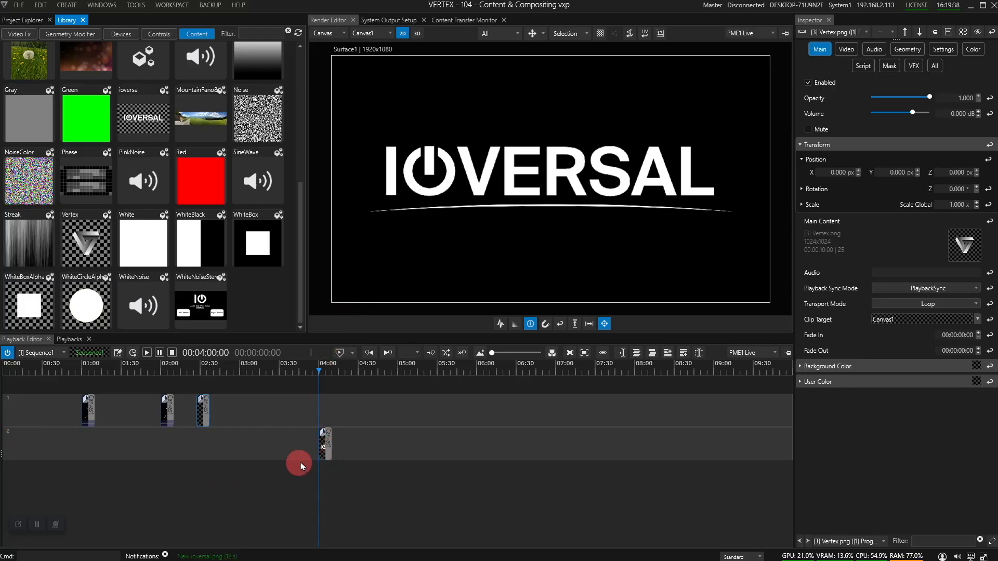
# Delete the AvSync60.mov content from the project and approve its removal
pyautogui.click(29, 20)
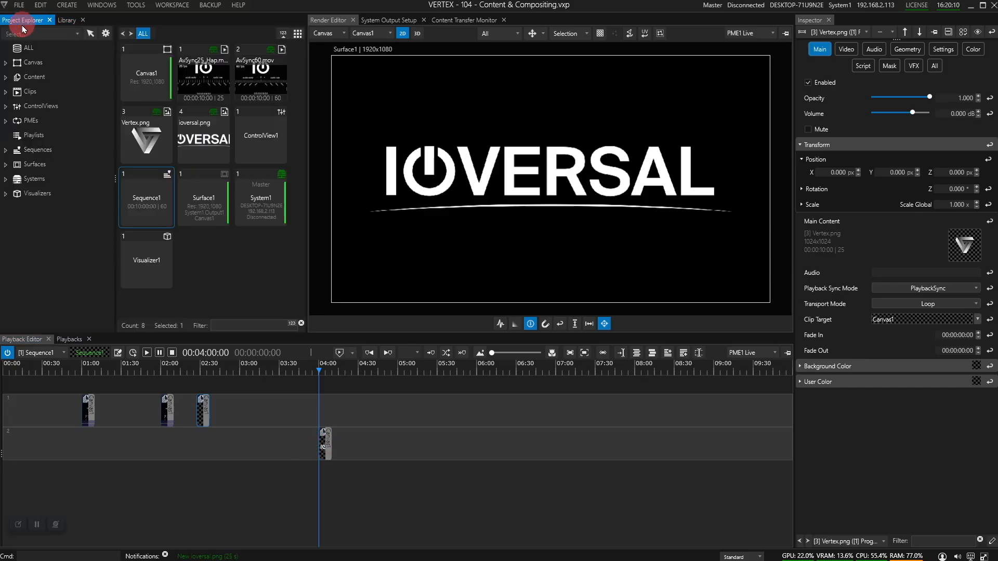
pyautogui.click(266, 79)
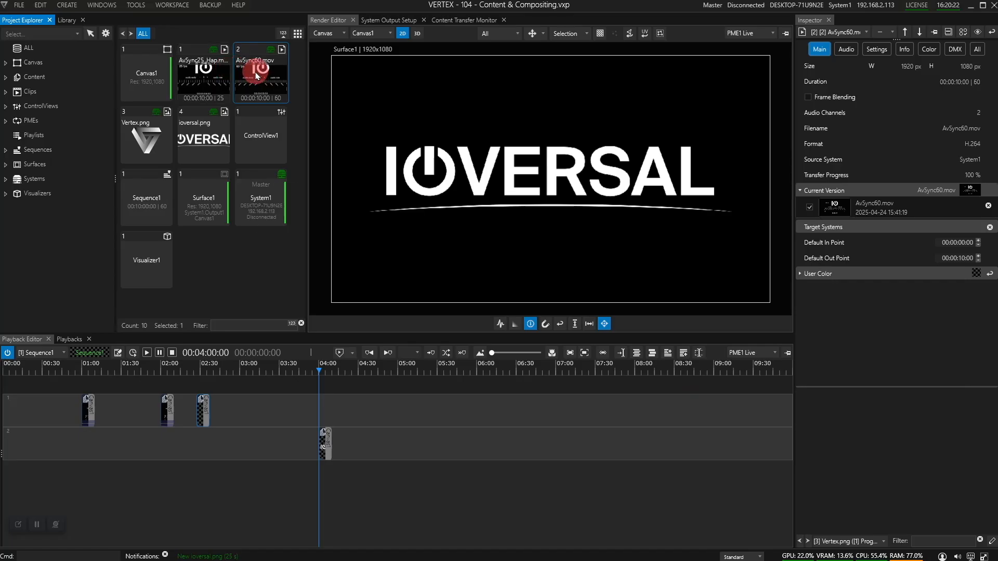
pyautogui.rightClick(256, 74)
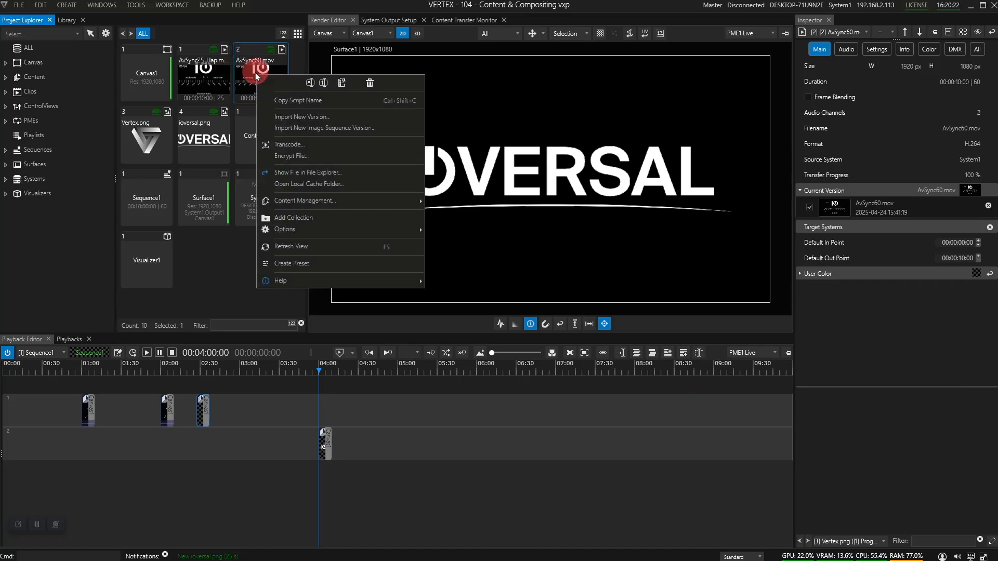
pyautogui.click(369, 81)
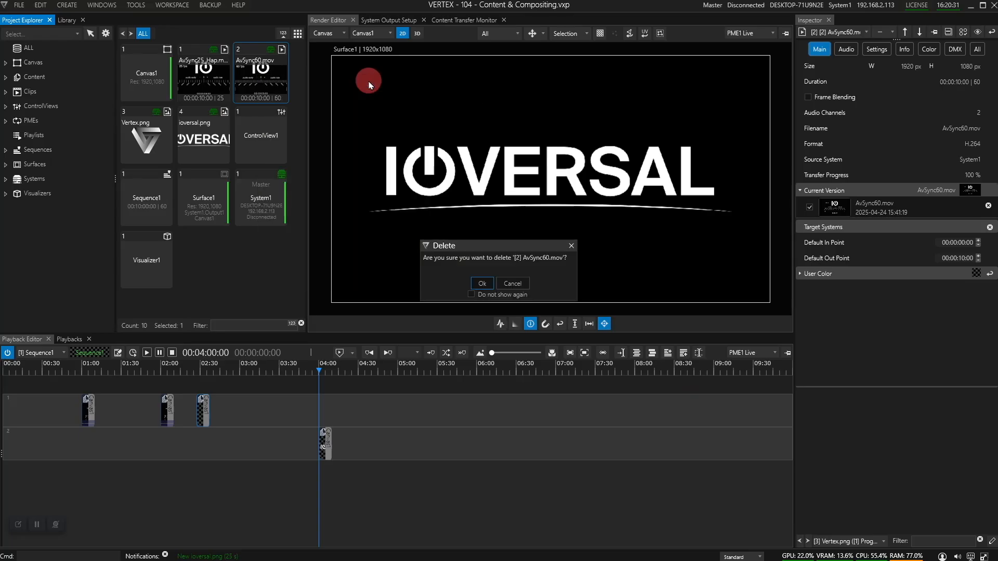
pyautogui.click(486, 282)
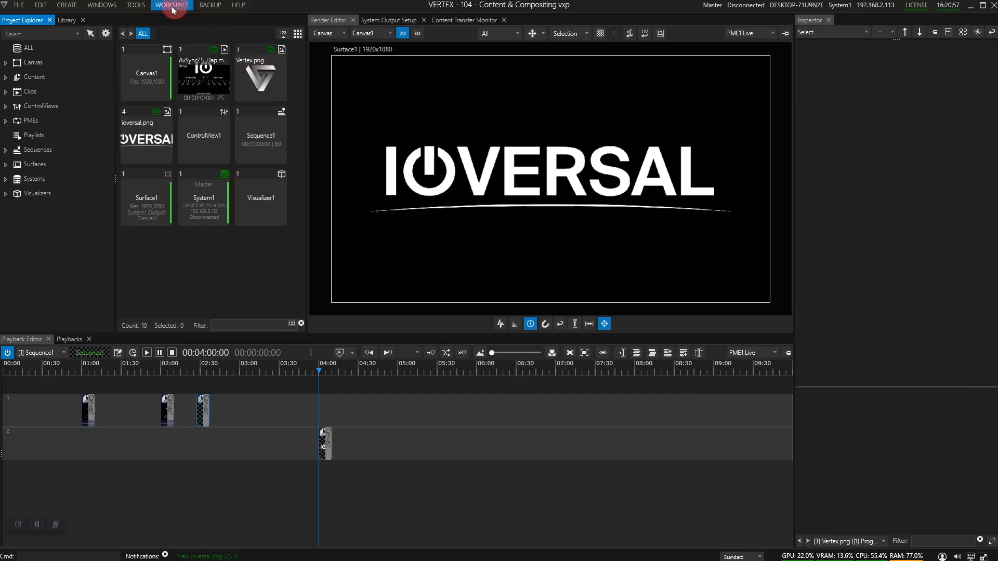
# Look up the Content Cleanup tools available for the project
pyautogui.click(141, 6)
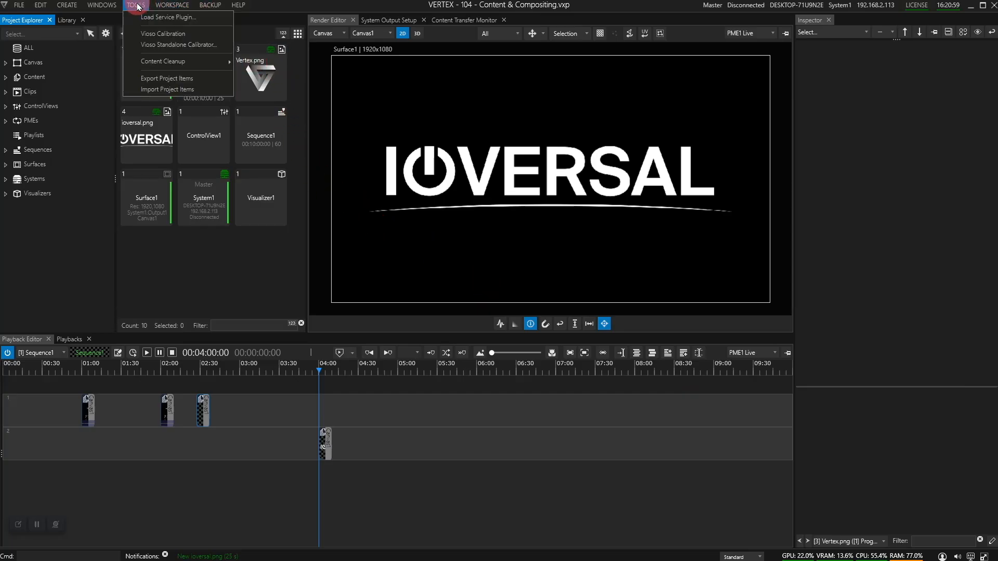
pyautogui.moveTo(172, 69)
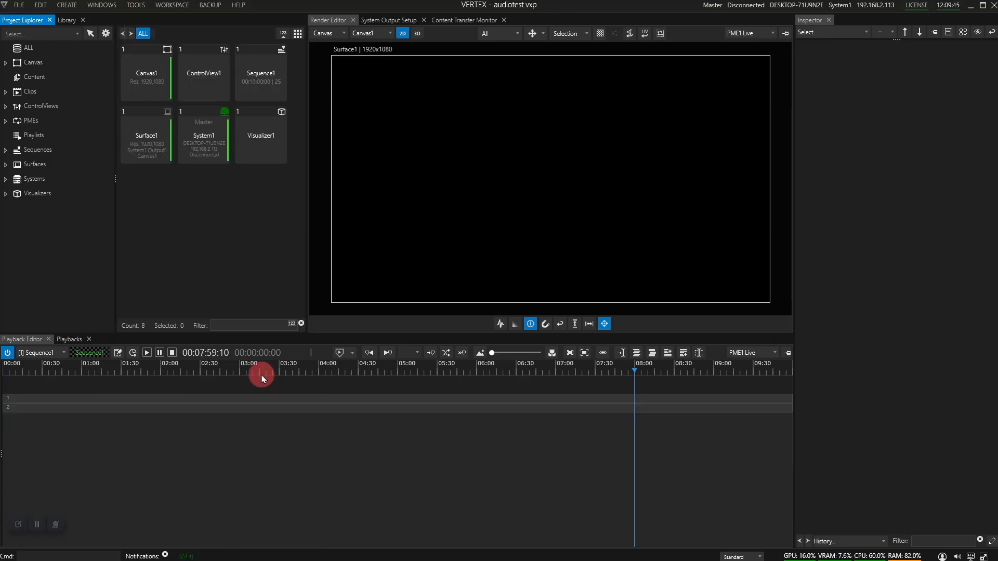
# Add the Audioformats directory from the Music folder to the audiotest project's content
pyautogui.click(39, 77)
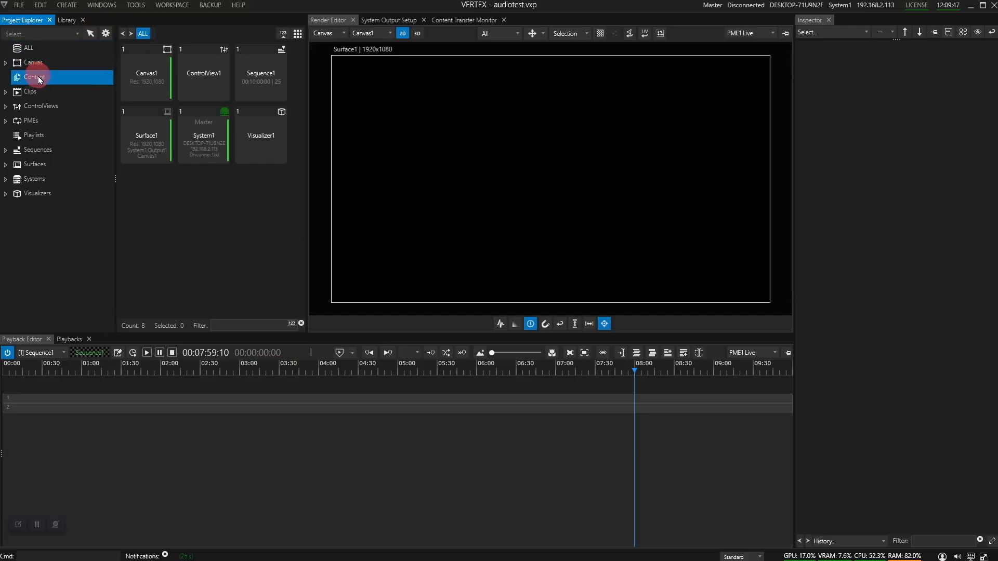
pyautogui.rightClick(163, 98)
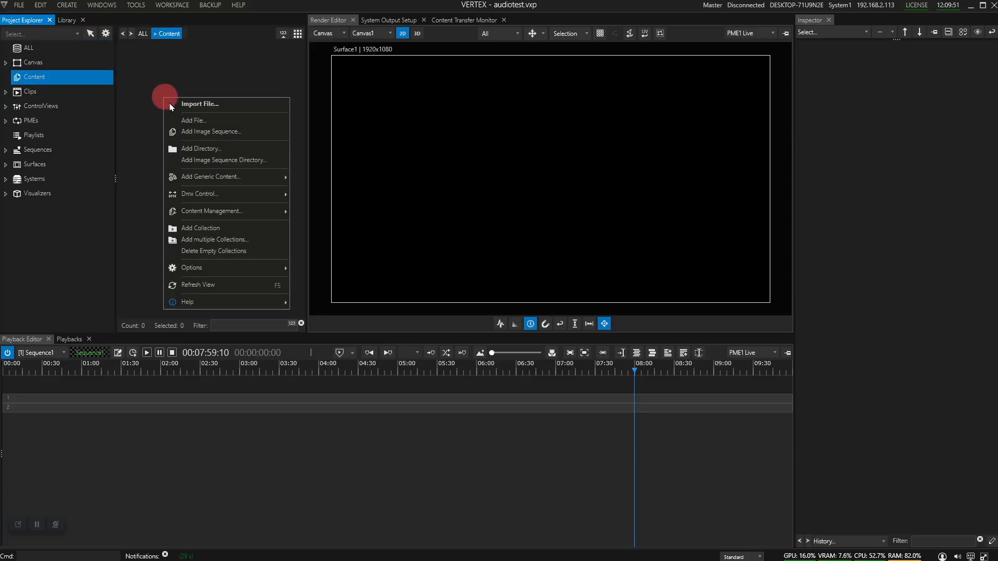
pyautogui.click(239, 153)
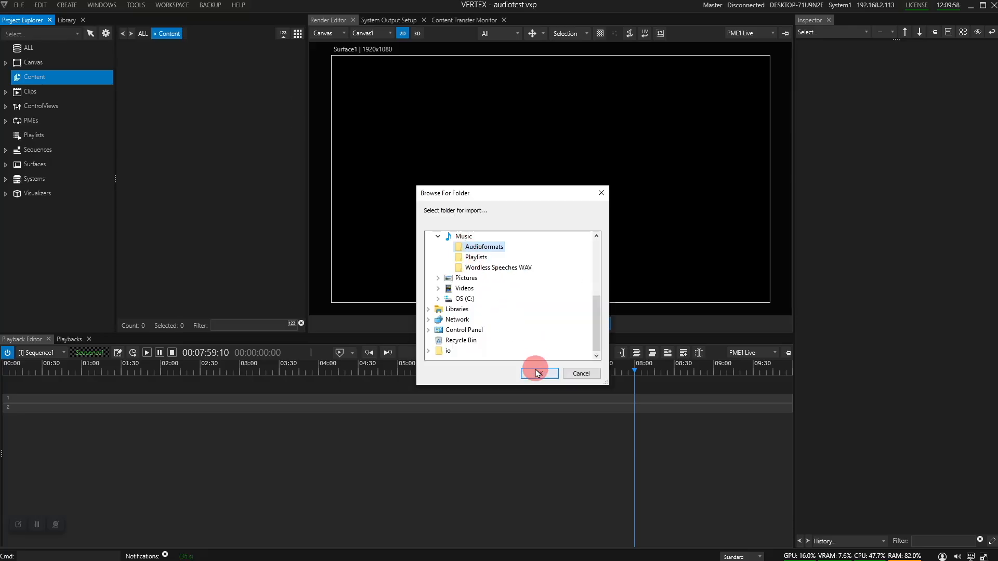
pyautogui.click(537, 373)
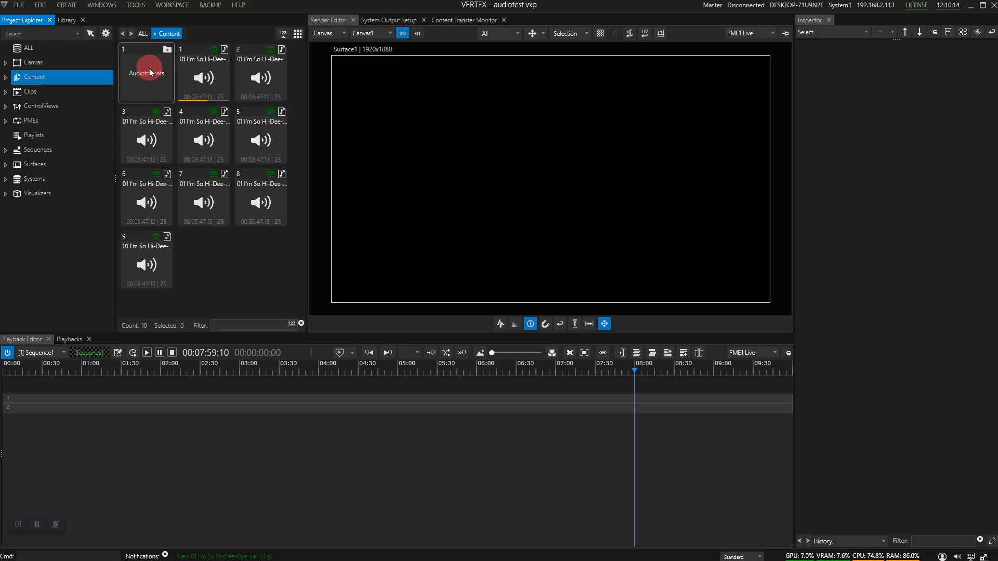
# Expand the Content category and check its Audioformats and stills collections alongside the media type groups
pyautogui.click(6, 81)
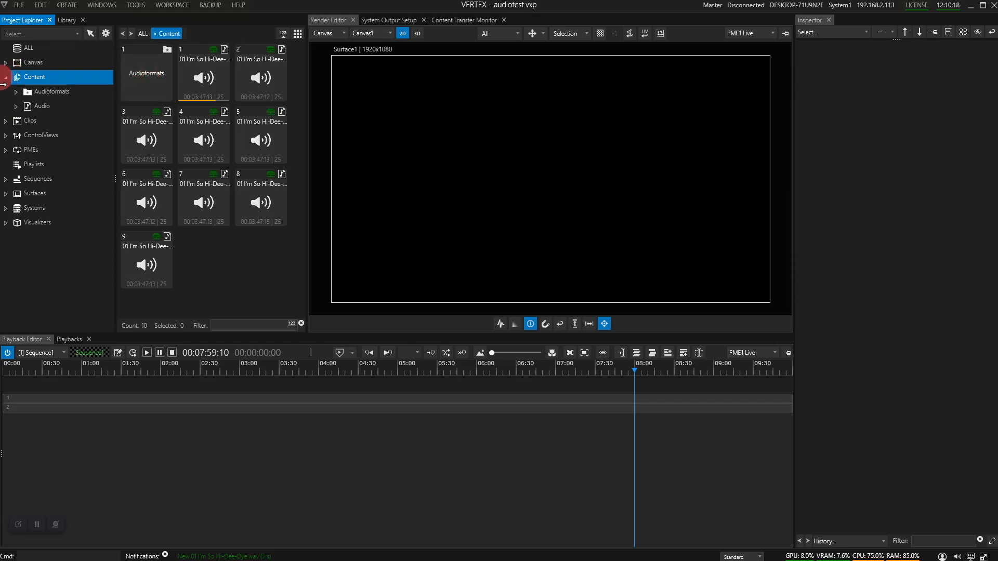
pyautogui.click(62, 94)
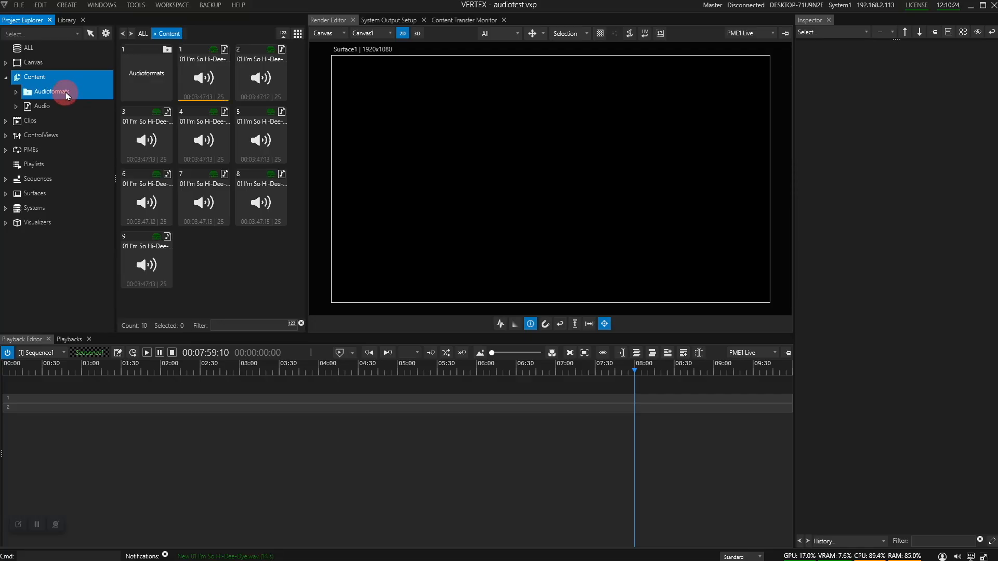
pyautogui.click(78, 106)
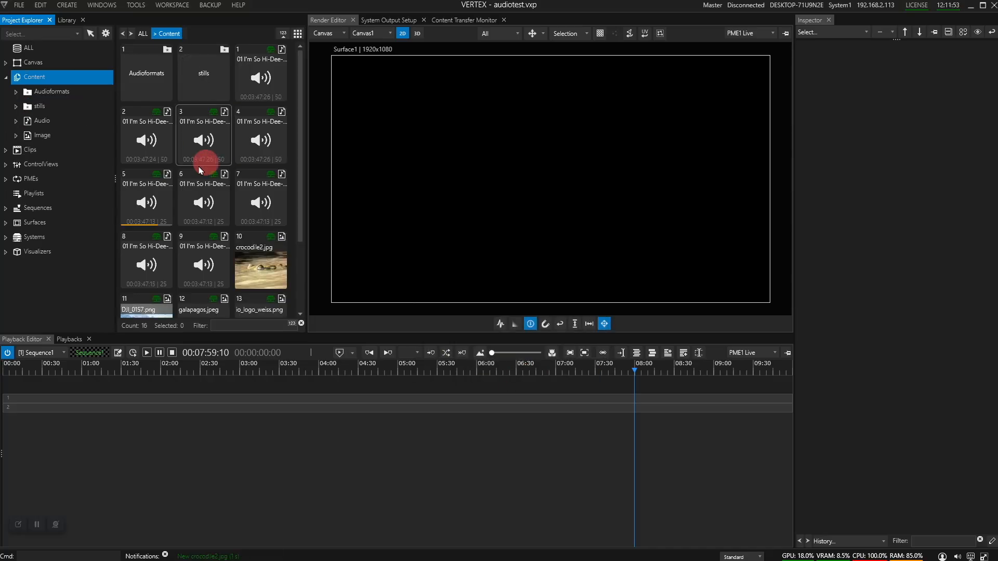
pyautogui.click(68, 106)
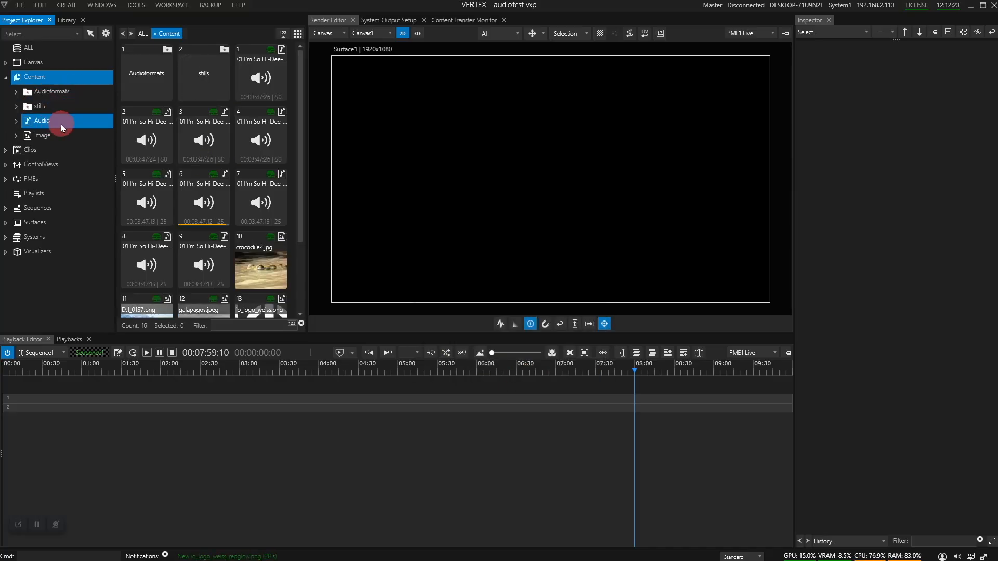
# Add the 3d_House directory to the project's content as a further folder import
pyautogui.rightClick(48, 78)
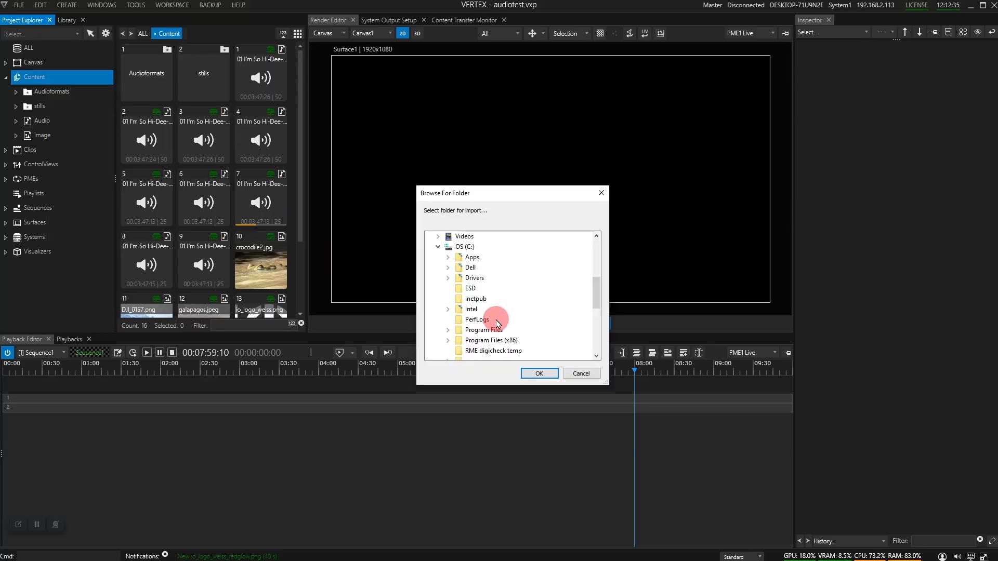
pyautogui.scroll(-3, 507, 291)
pyautogui.click(508, 283)
pyautogui.press('Return')
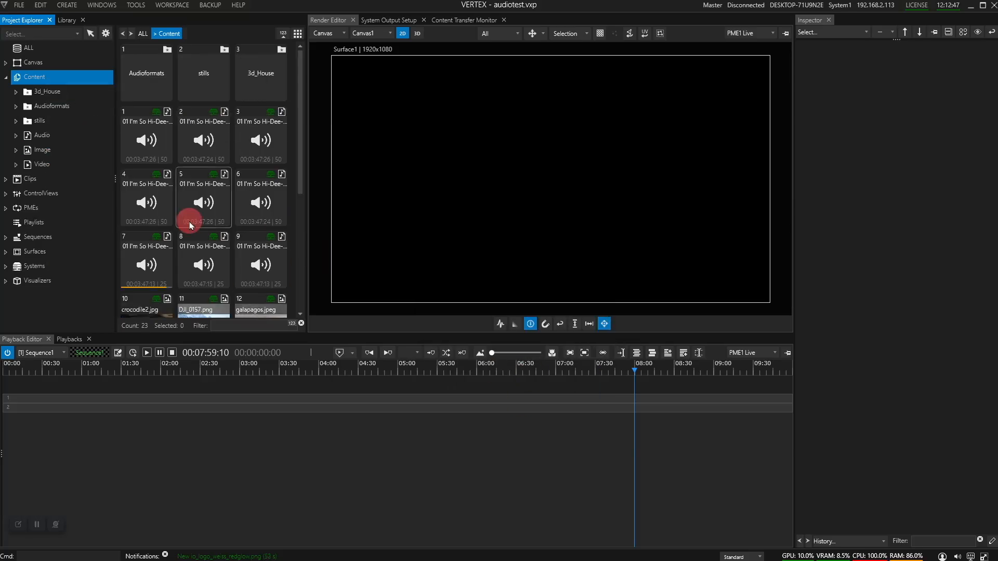
# Review the 3d_House collection entry and list the project's content by the Audio, Image and Video types
pyautogui.click(55, 92)
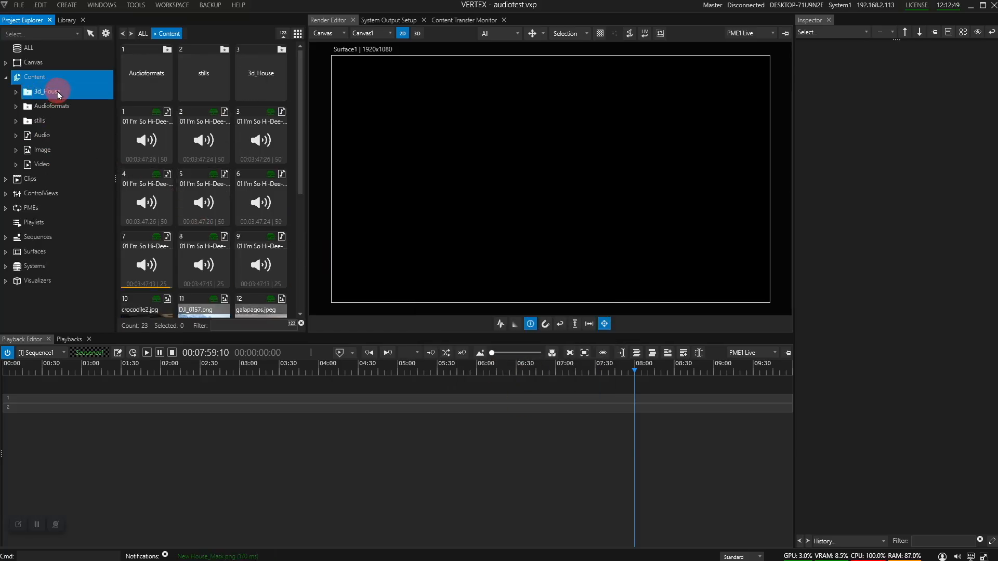
pyautogui.click(46, 136)
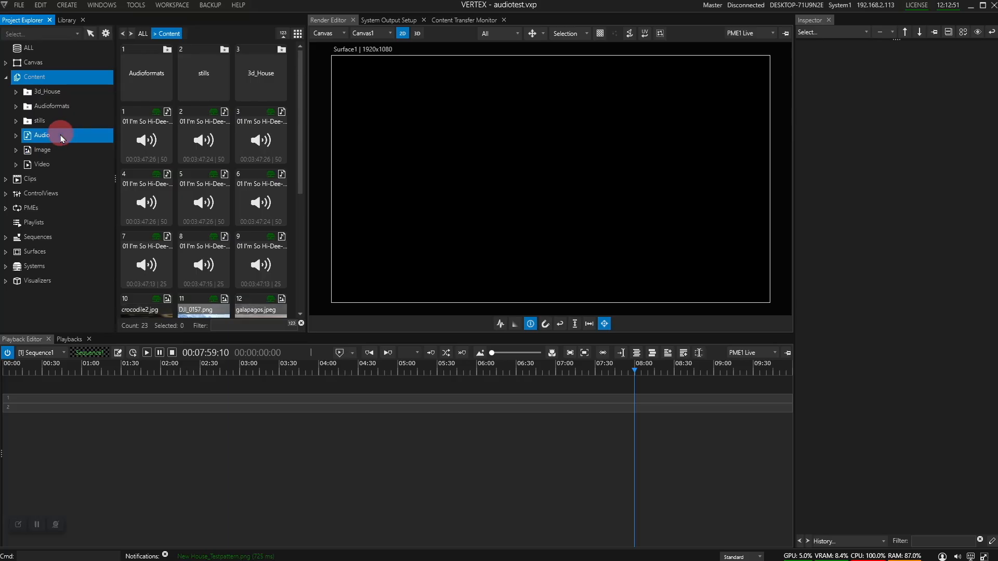
pyautogui.click(53, 138)
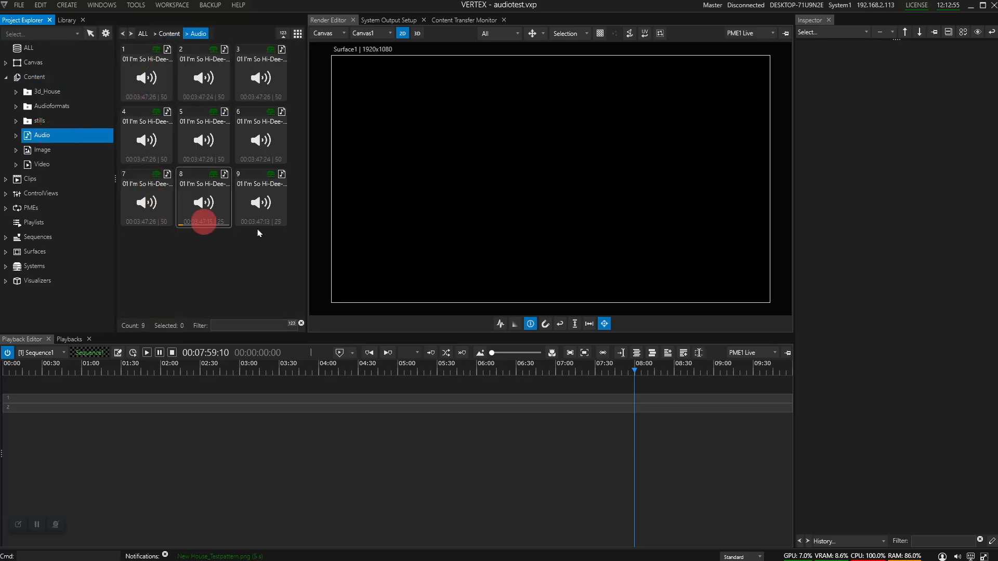
pyautogui.click(54, 149)
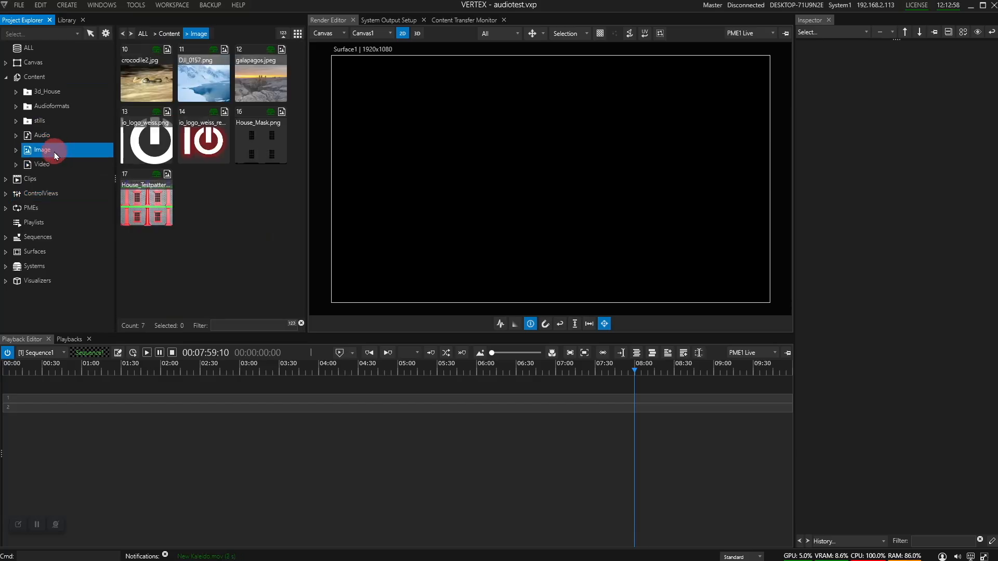
pyautogui.click(55, 163)
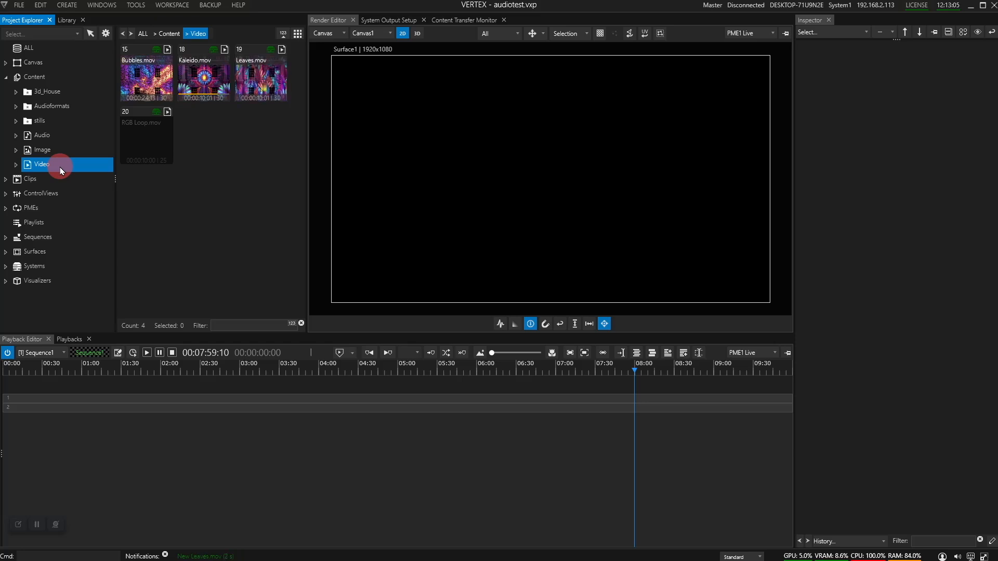
pyautogui.moveTo(61, 167)
pyautogui.mouseDown()
pyautogui.moveTo(57, 93)
pyautogui.moveTo(48, 125)
pyautogui.mouseUp()
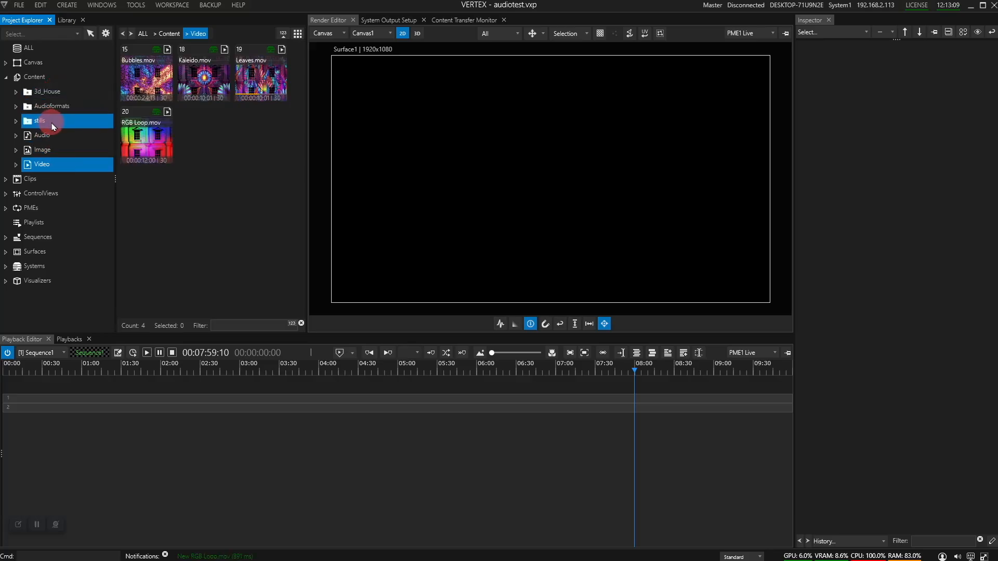